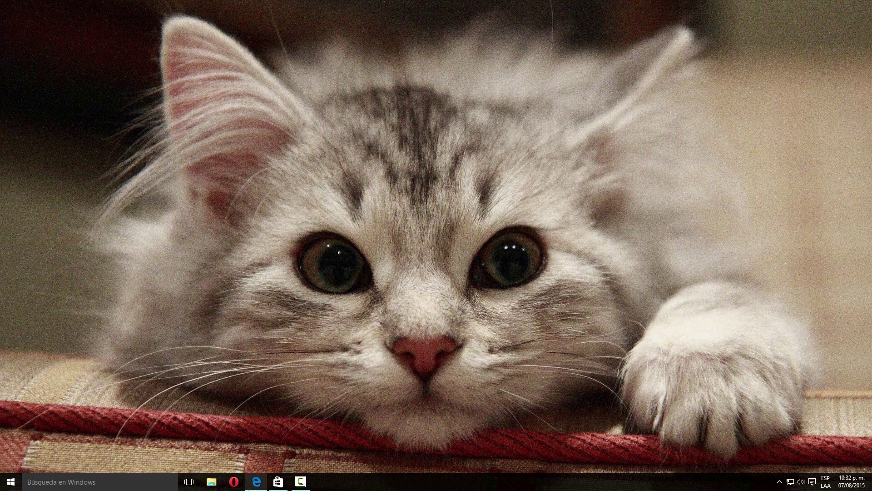
Switch to Edge and view the TileCreator page on the Microsoft Store site, including its title and address
left_click(256, 481)
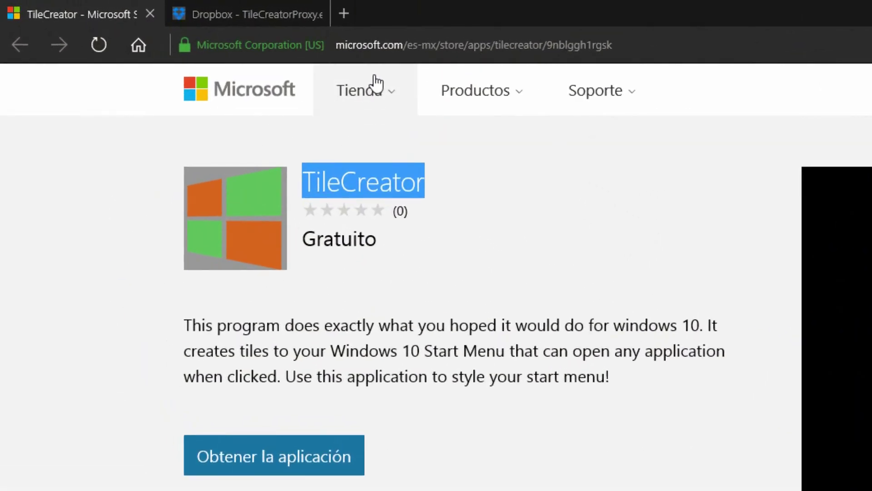
left_click(489, 196)
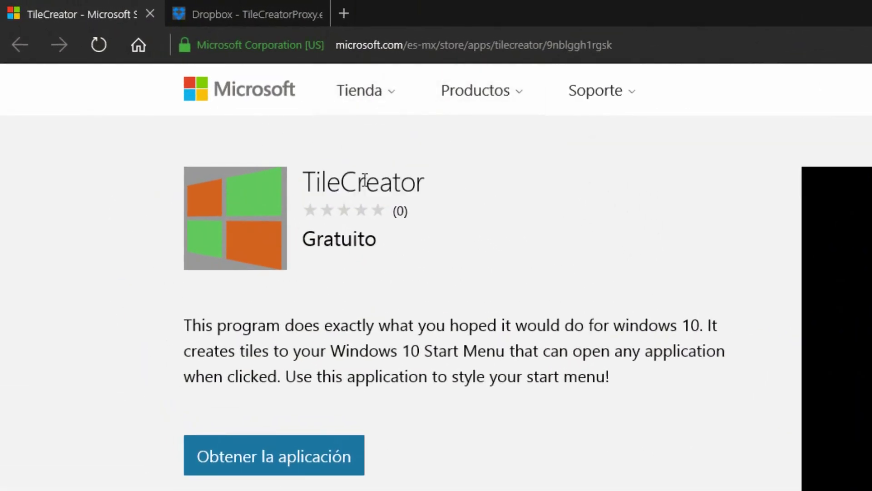
double_click(352, 176)
left_click(518, 208)
left_click(452, 45)
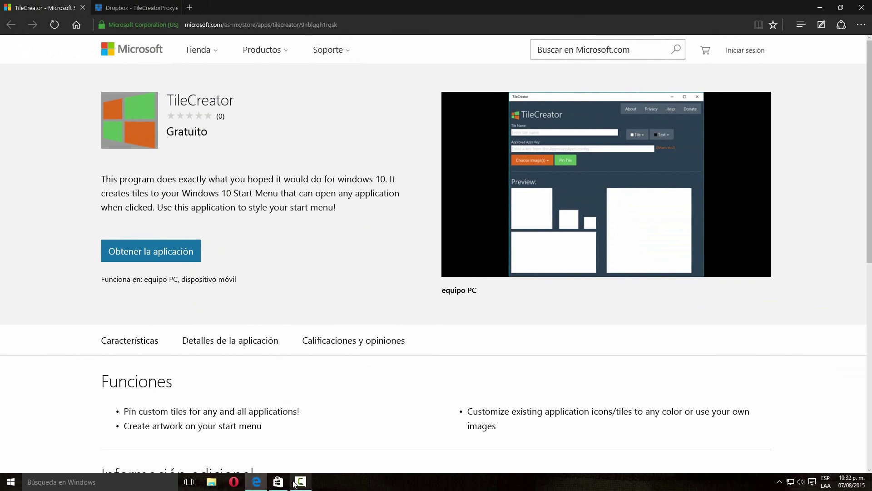
Switch to the Windows Store app, install the free TileCreator app, and close the Store
left_click(278, 481)
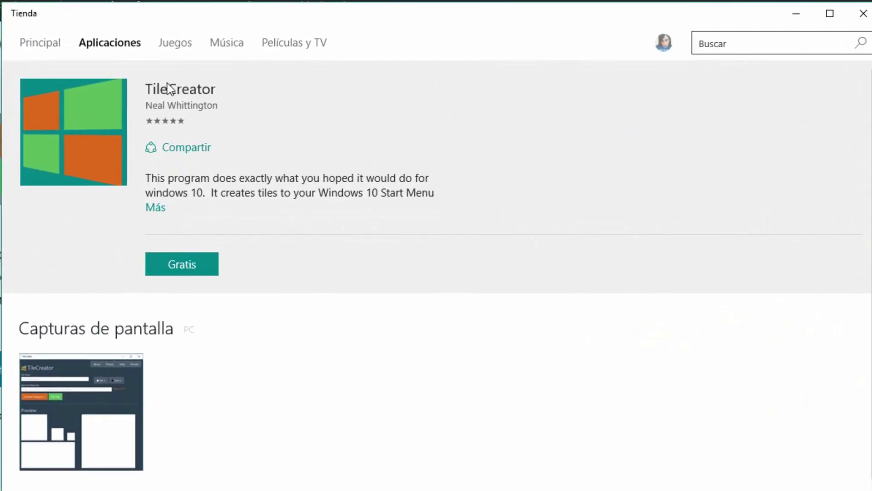
left_click(177, 263)
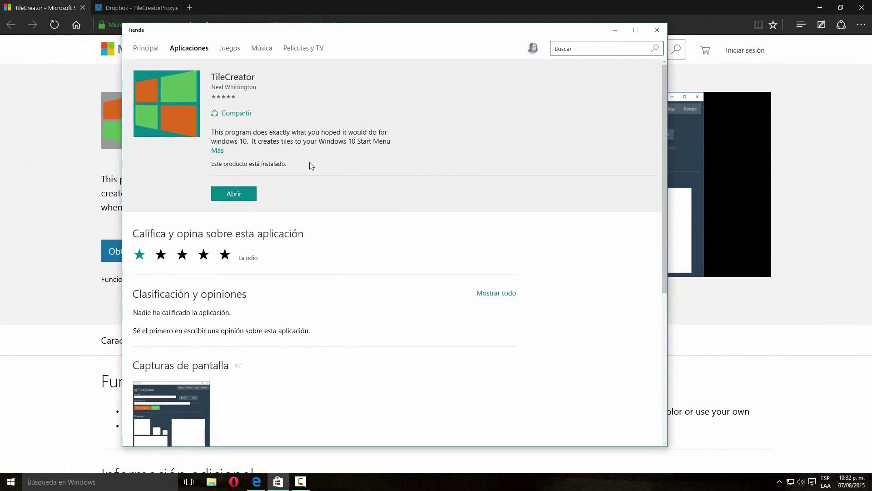
left_click(650, 36)
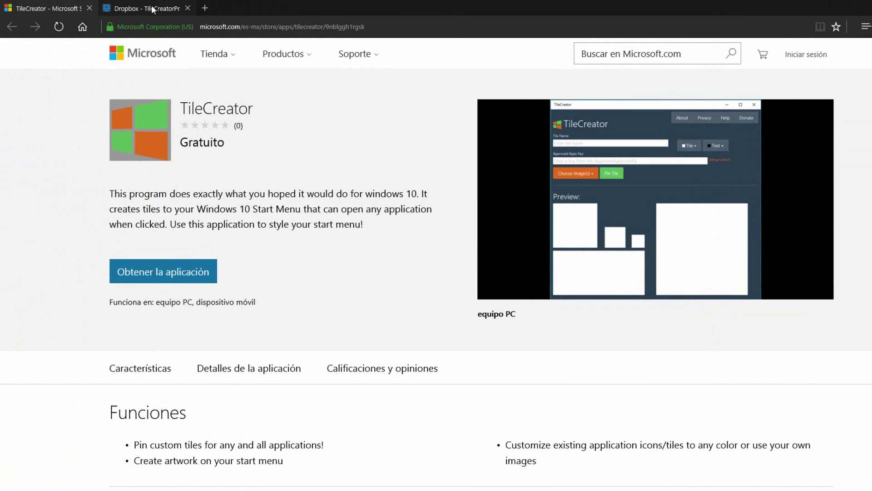
Download TileCreatorProxy.exe from the open Dropbox page and dismiss the download notification
left_click(152, 5)
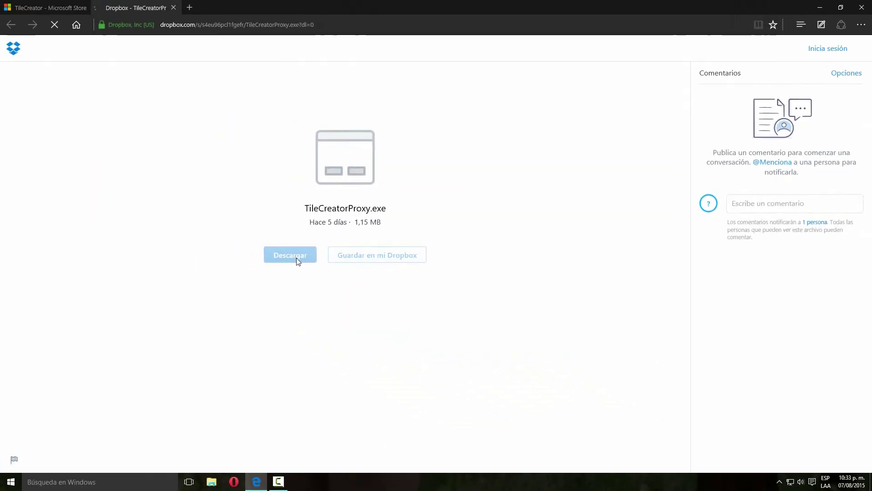
left_click(289, 260)
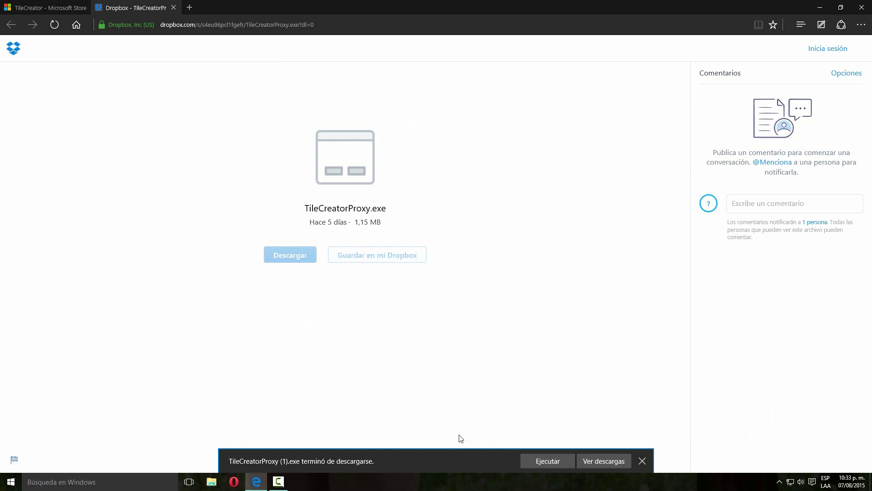
left_click(640, 461)
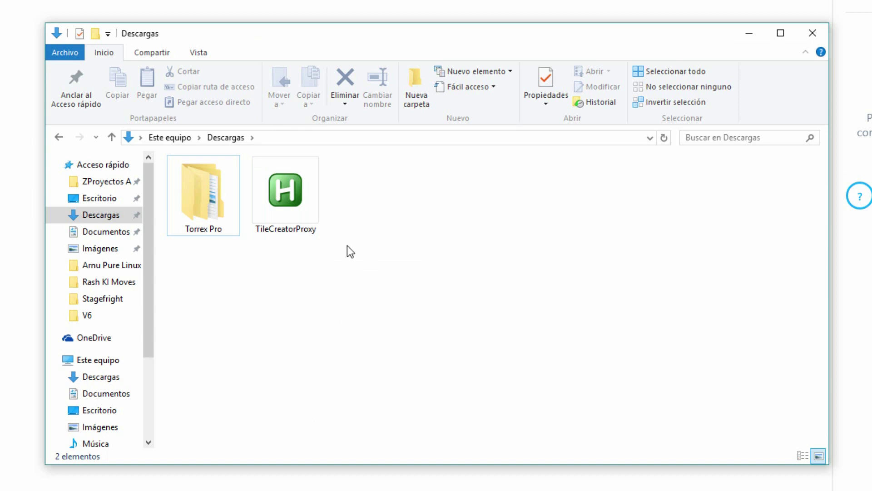
Run TileCreatorProxy from the Descargas folder as administrator and accept its setup message
mouse_move(291, 194)
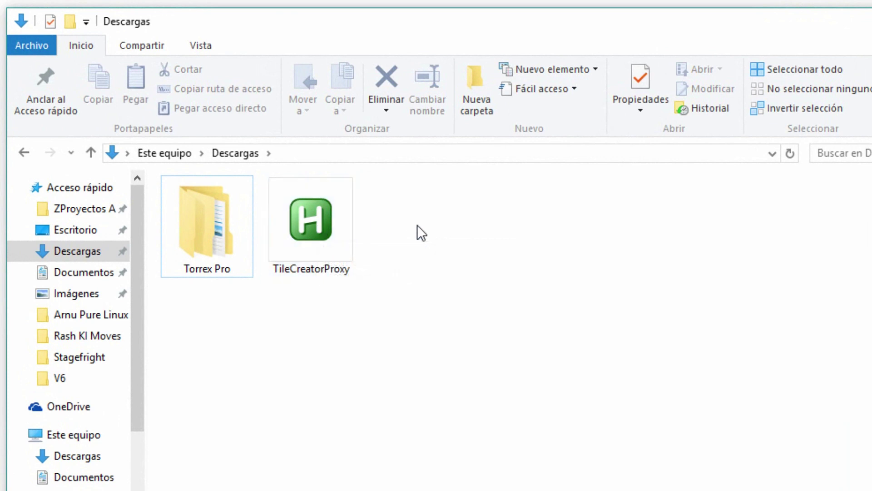
right_click(320, 221)
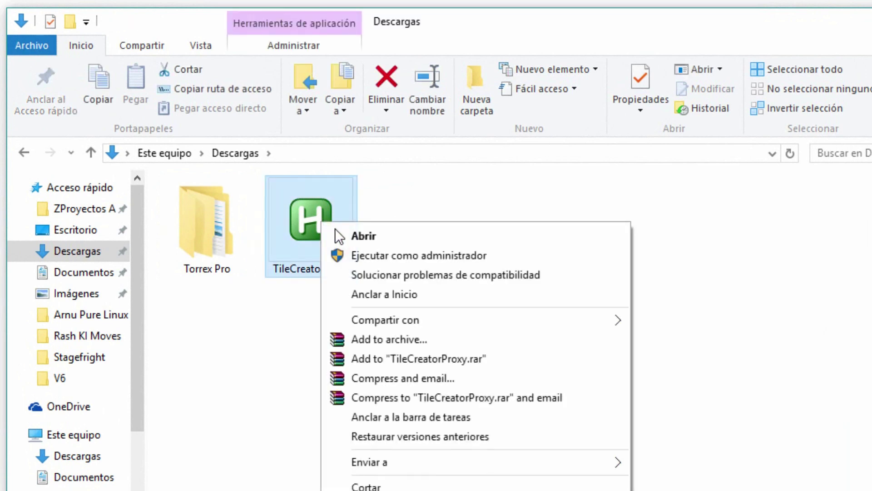
left_click(505, 251)
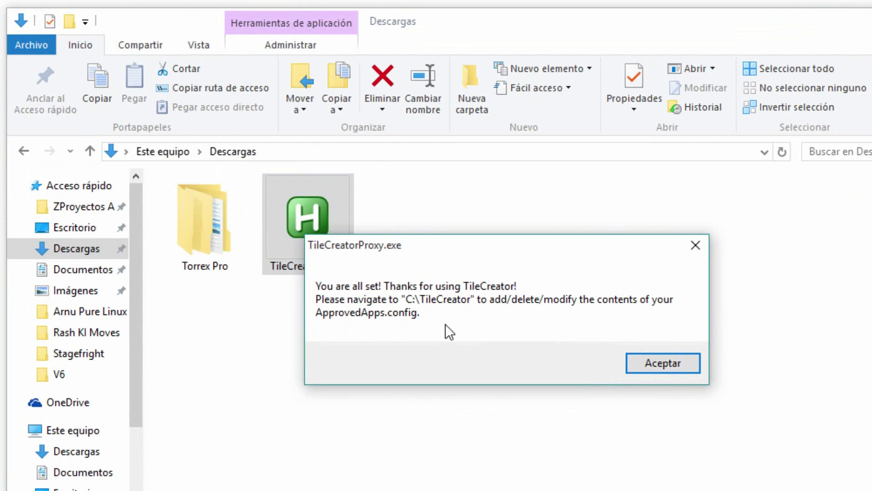
left_click(650, 364)
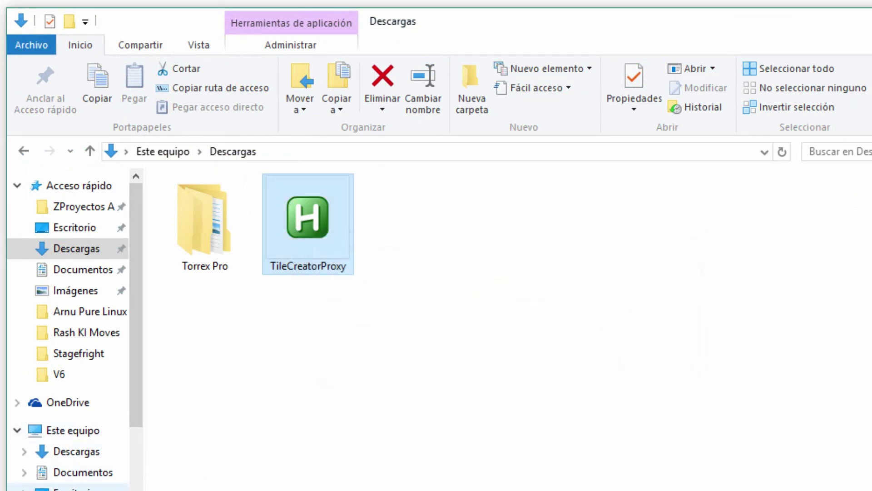
Open the TileCreator folder on Disco local (C:)
scroll(138, 391, "down", 3)
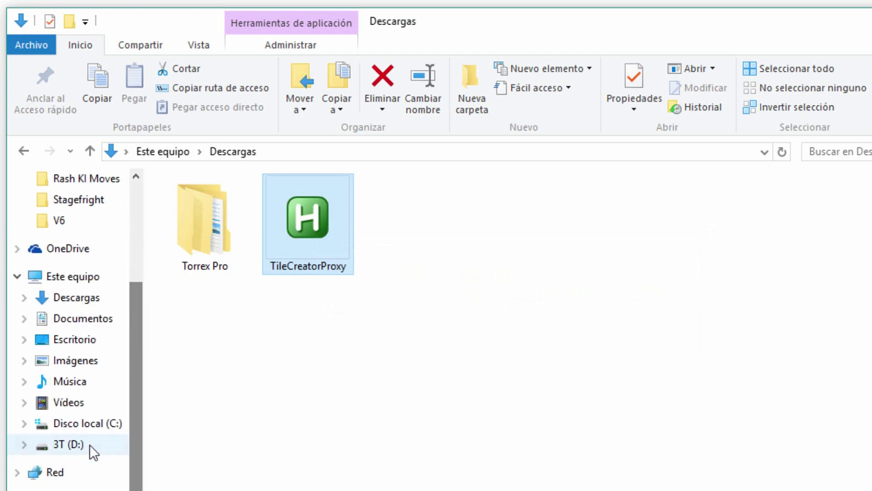
left_click(68, 427)
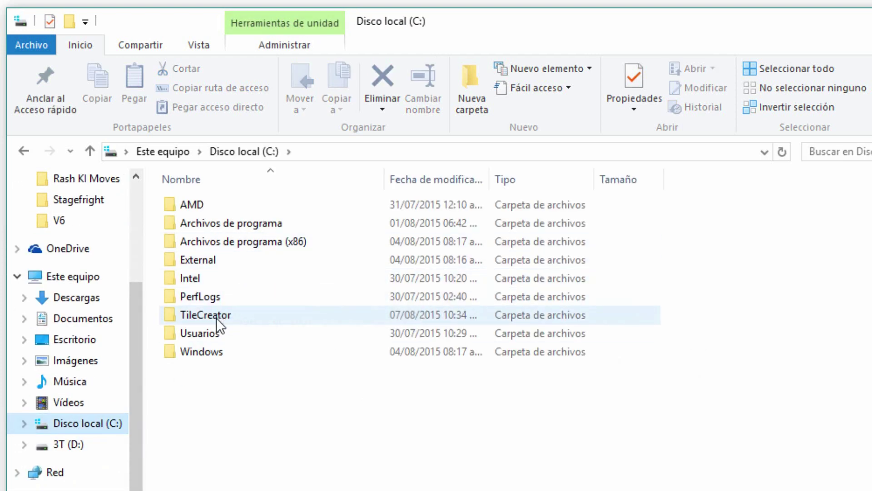
double_click(276, 319)
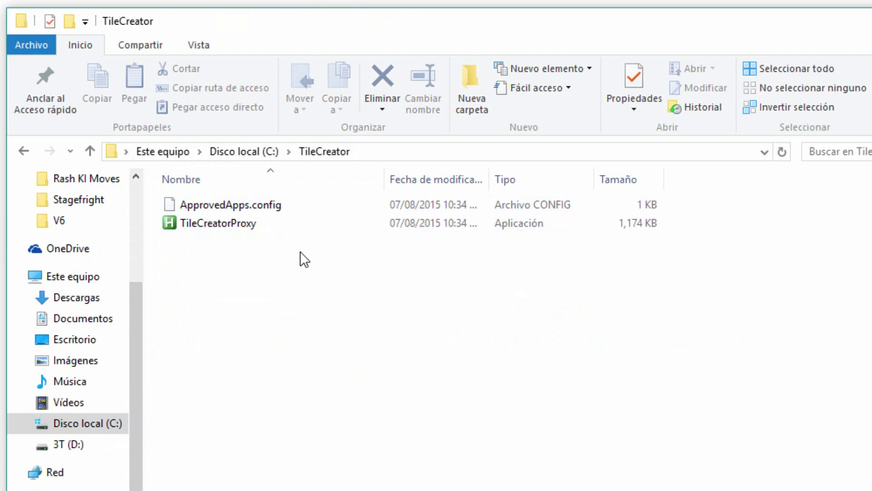
Open ApprovedApps.config with Bloc de notas, keeping it as the default application for .config files
left_click(313, 201)
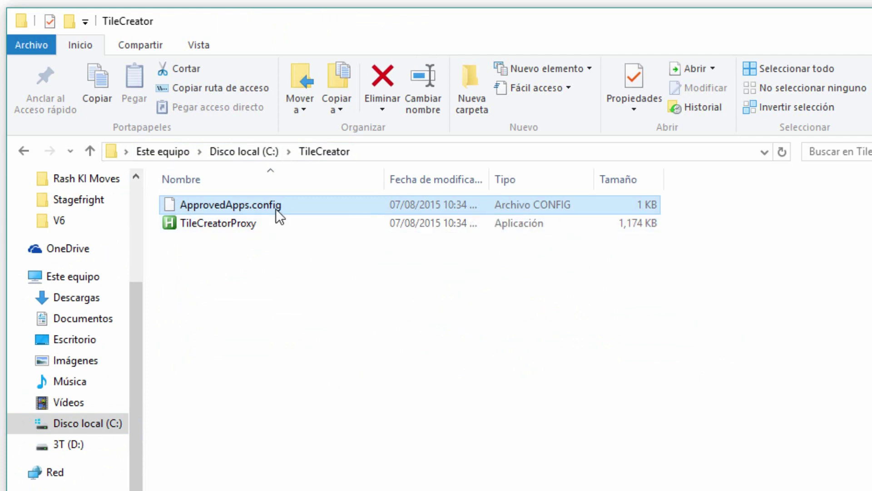
right_click(296, 204)
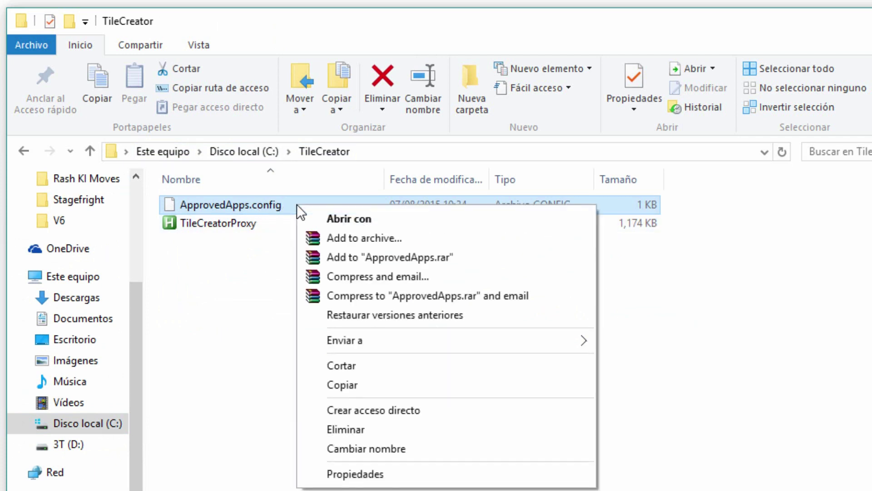
left_click(435, 218)
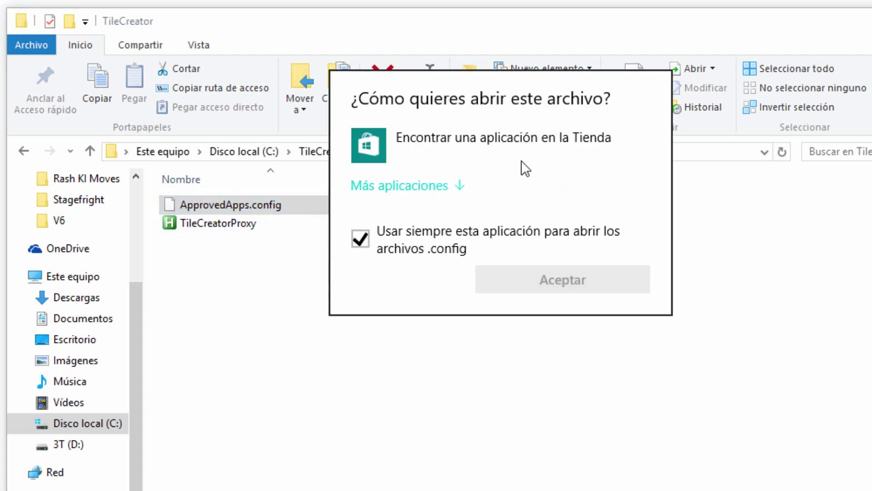
left_click(456, 186)
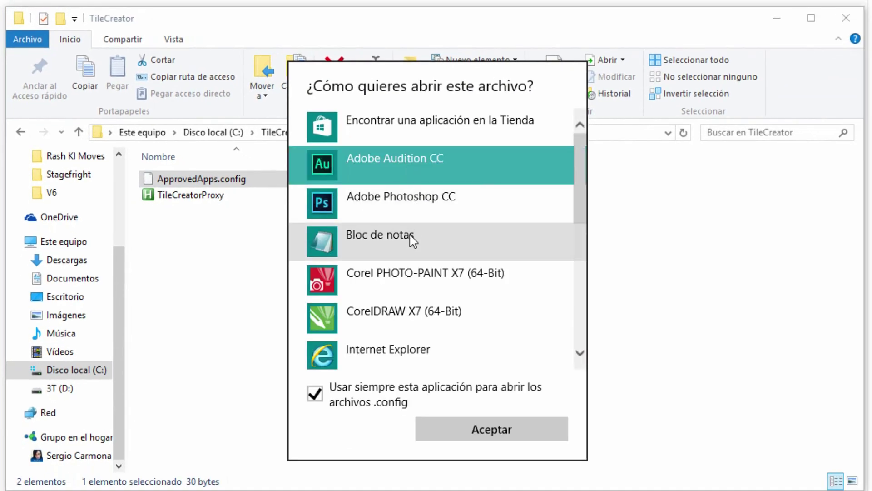
left_click(458, 239)
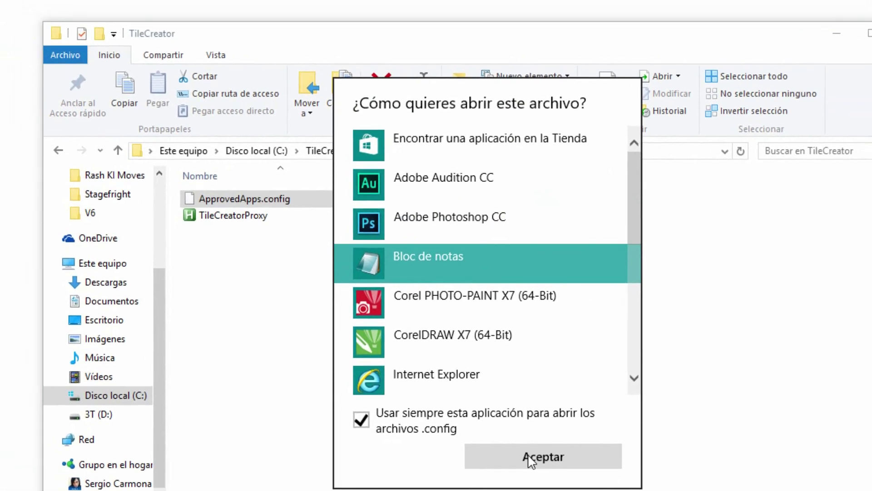
left_click(469, 436)
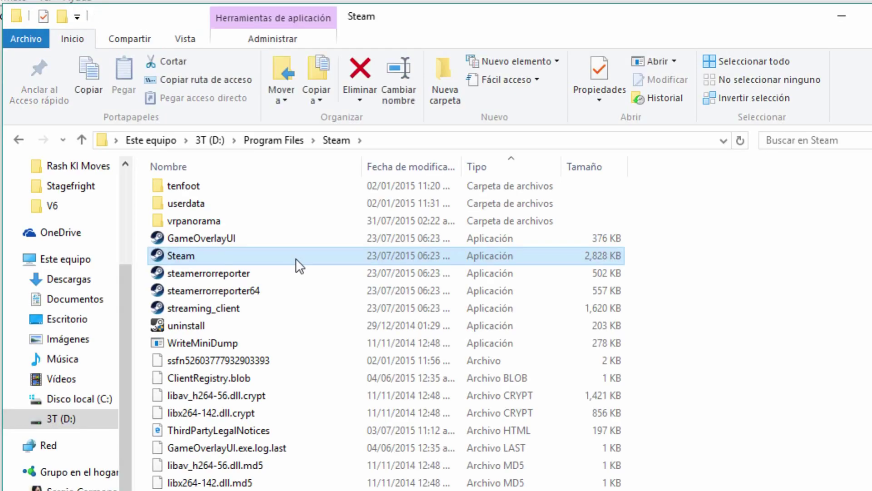
Copy the location path of the Steam application from its file properties
right_click(296, 260)
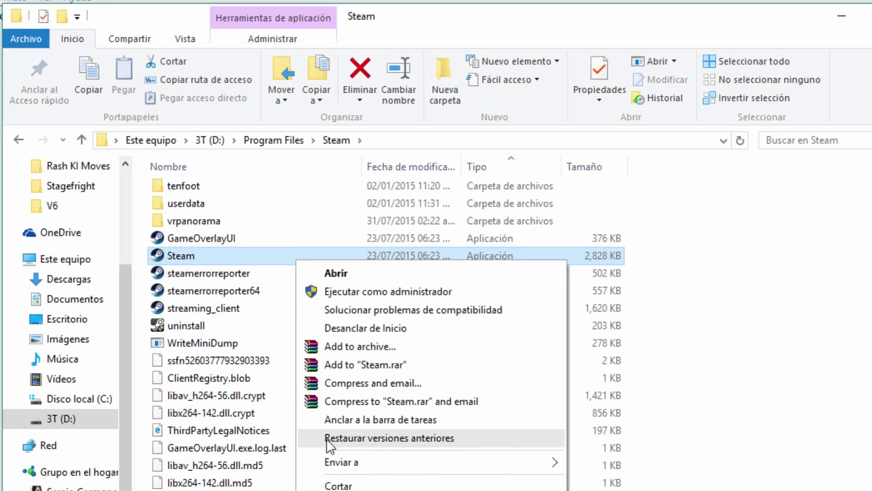
key("r")
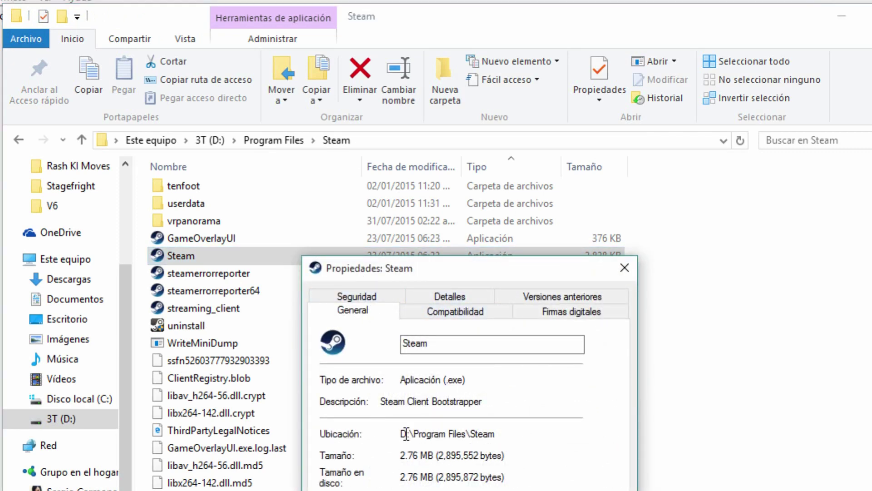
left_click_drag(403, 433, 518, 434)
key("ctrl+c")
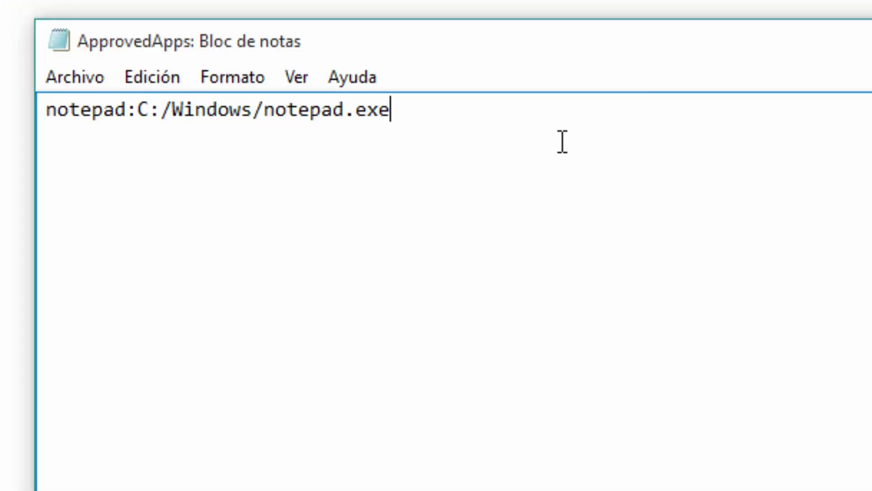
Add the line "Steam:D:\Program Files\Steam.exe" below the notepad entry in ApprovedApps and save the file
key("Return")
type("Steam:")
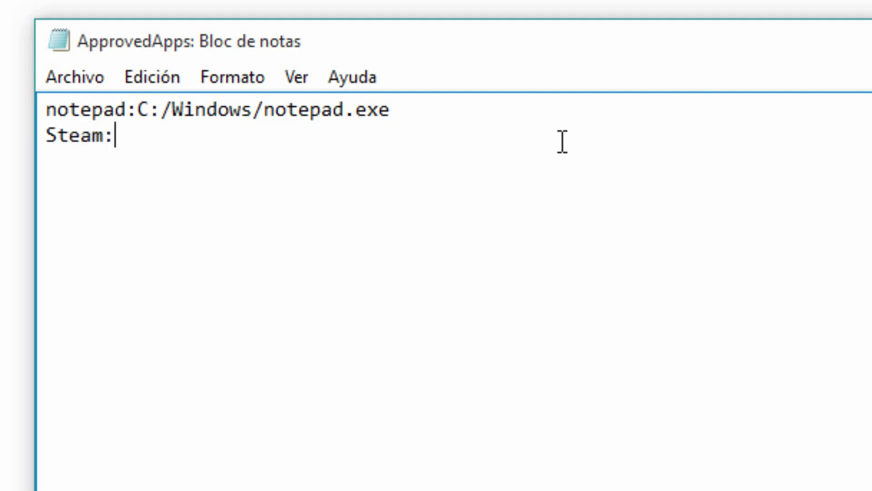
key("ctrl+v")
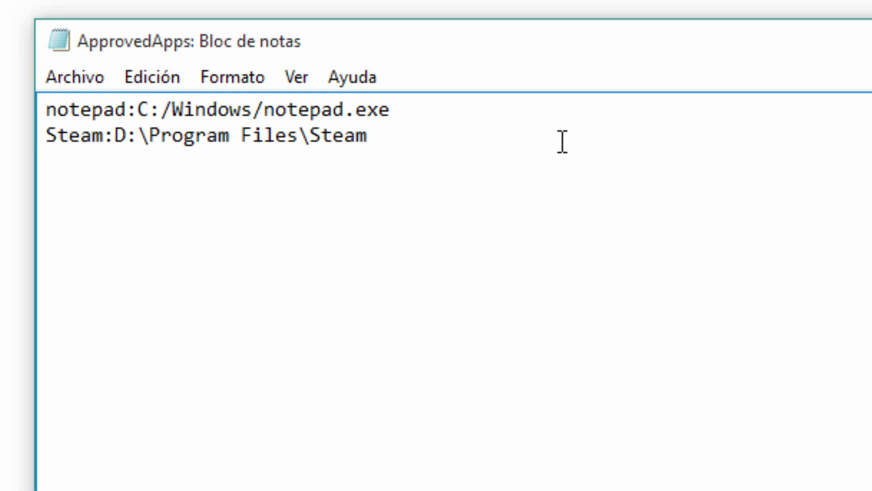
type(".exe")
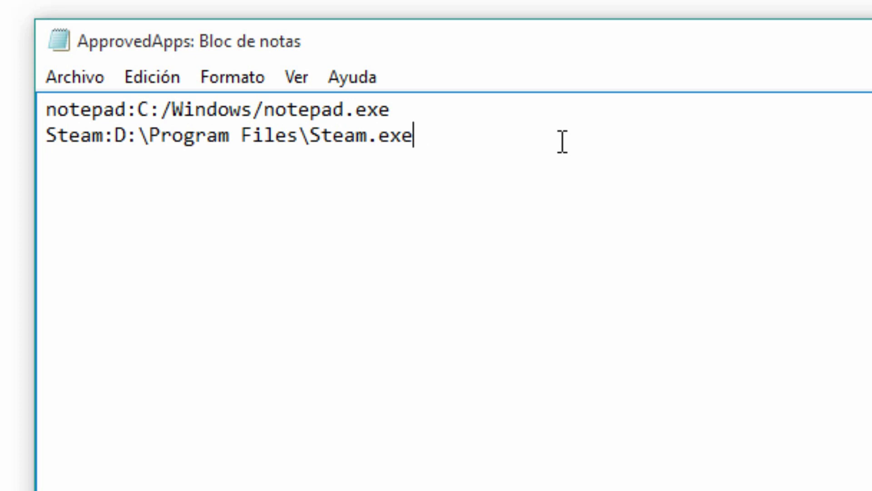
left_click(71, 78)
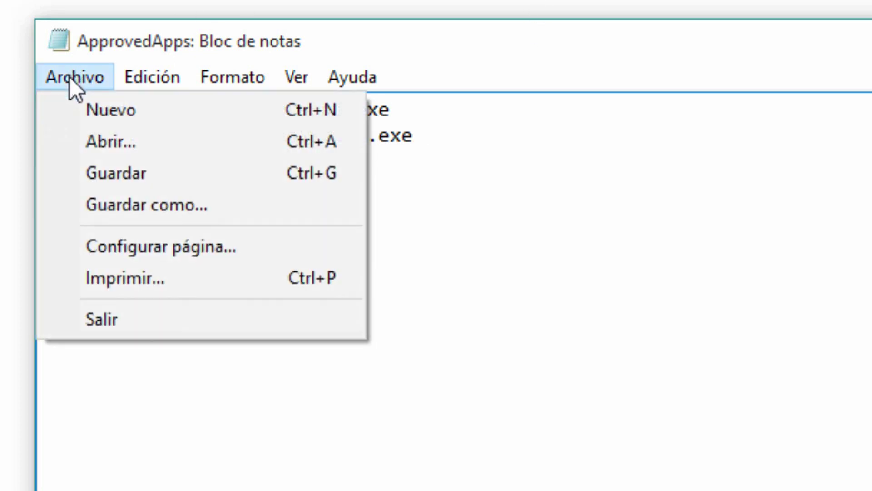
left_click(247, 180)
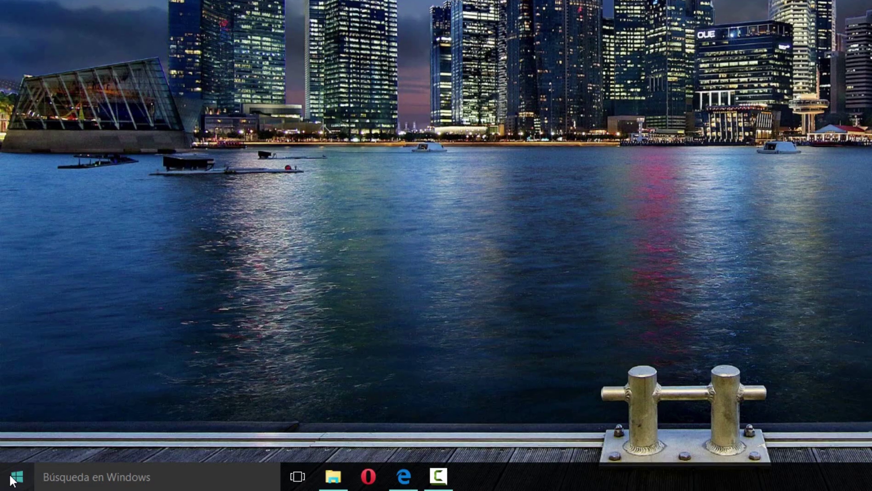
Launch the recently added TileCreator app from Start and reposition its window
left_click(15, 477)
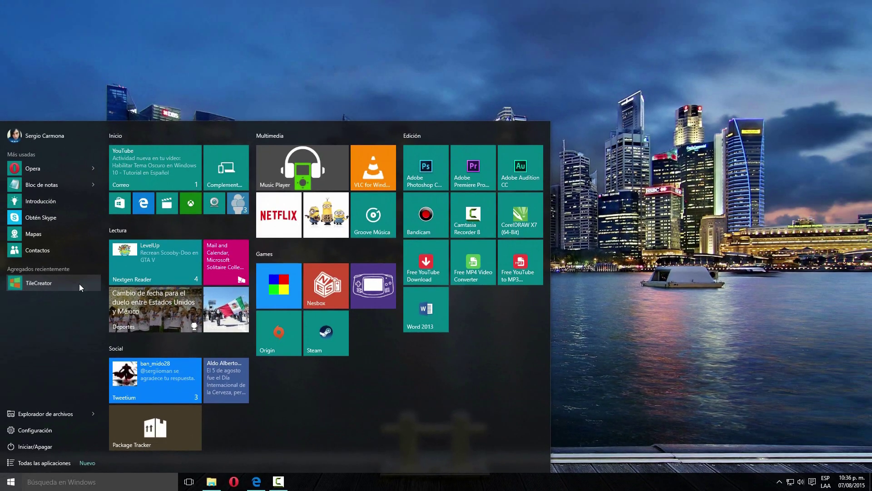
left_click(79, 283)
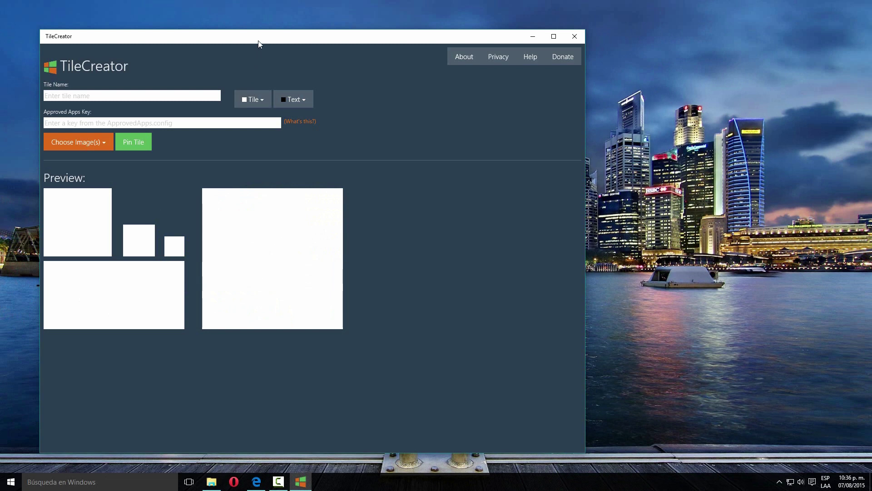
left_click_drag(260, 36, 358, 17)
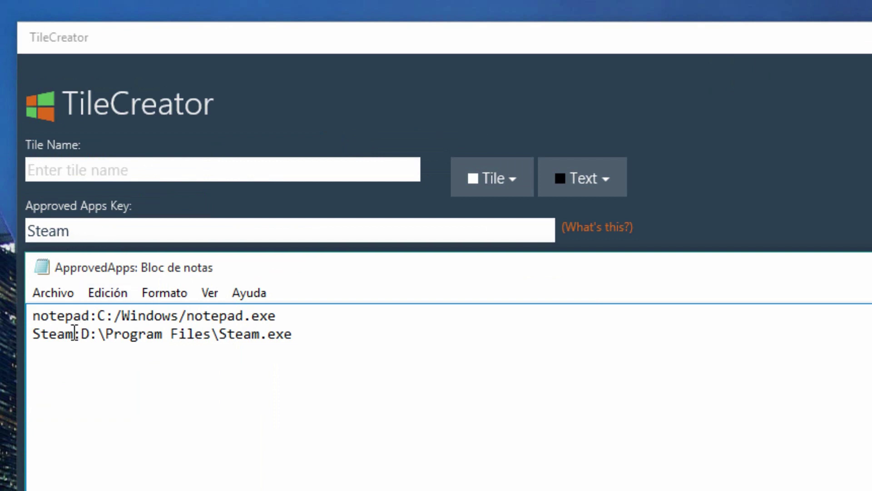
Copy the key Steam from the ApprovedApps file into TileCreator's Approved Apps Key field, replacing the existing text
left_click_drag(74, 333, 30, 331)
key("ctrl+c")
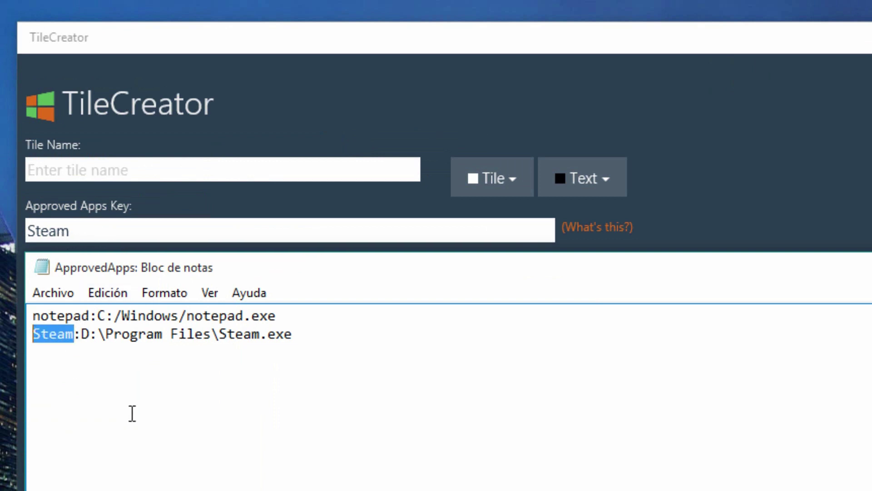
left_click(95, 228)
left_click_drag(96, 227, 7, 234)
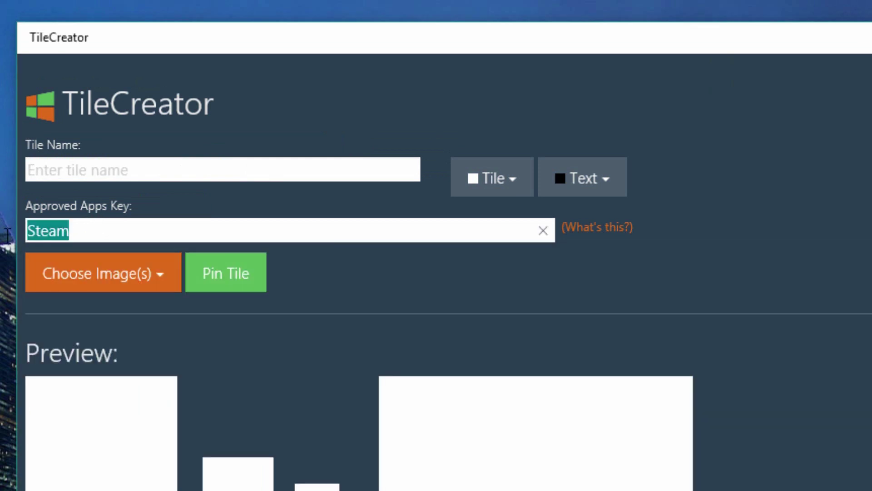
key("ctrl+v")
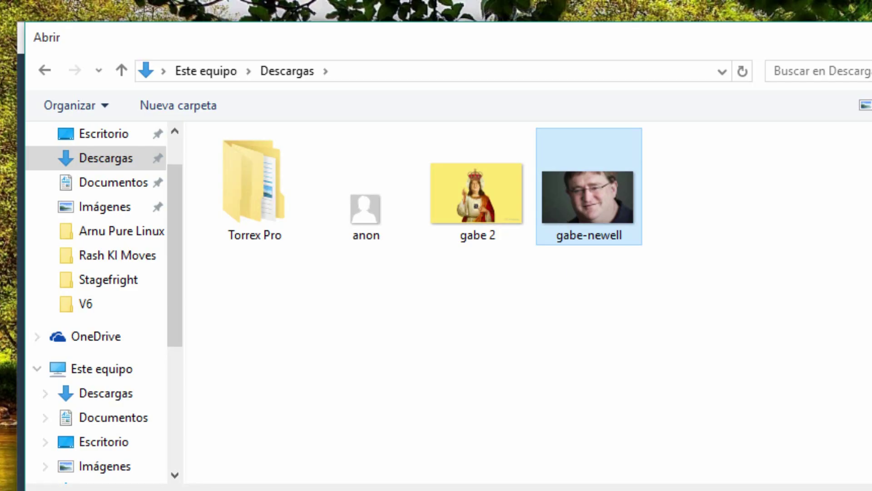
Assign the gabe-newell picture as the medium tile image and gabe 2 as the small image
key("Return")
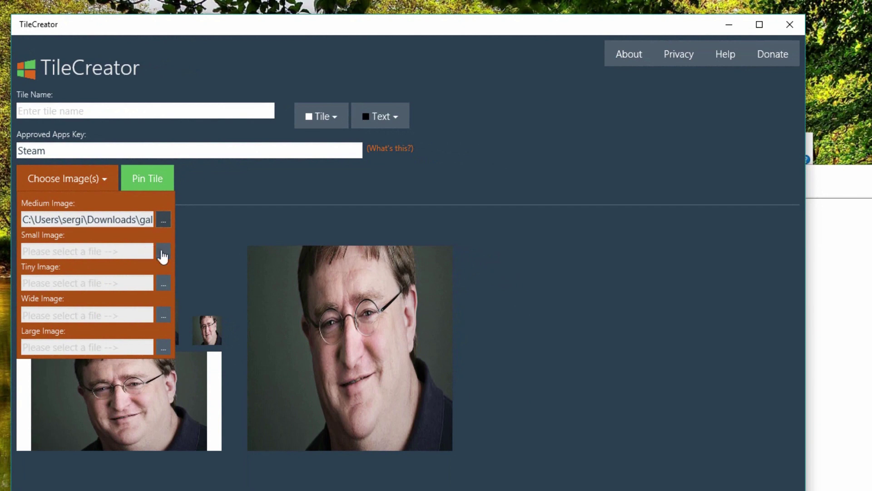
left_click(167, 253)
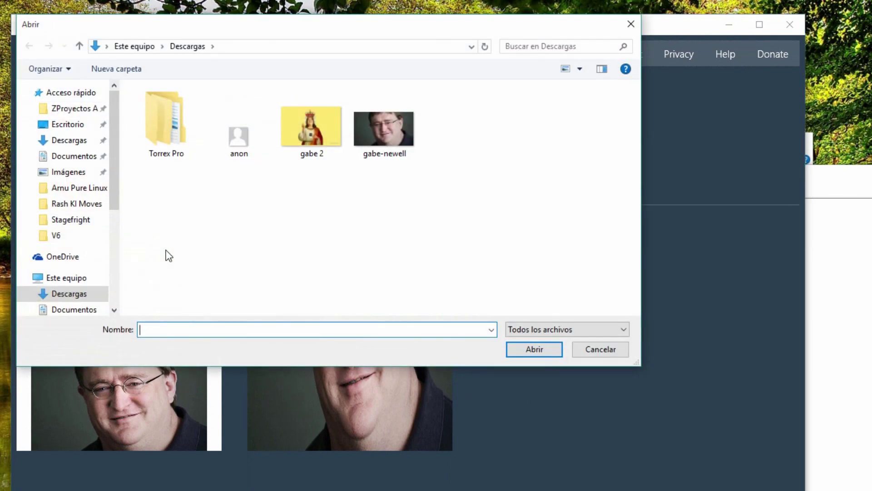
left_click(316, 152)
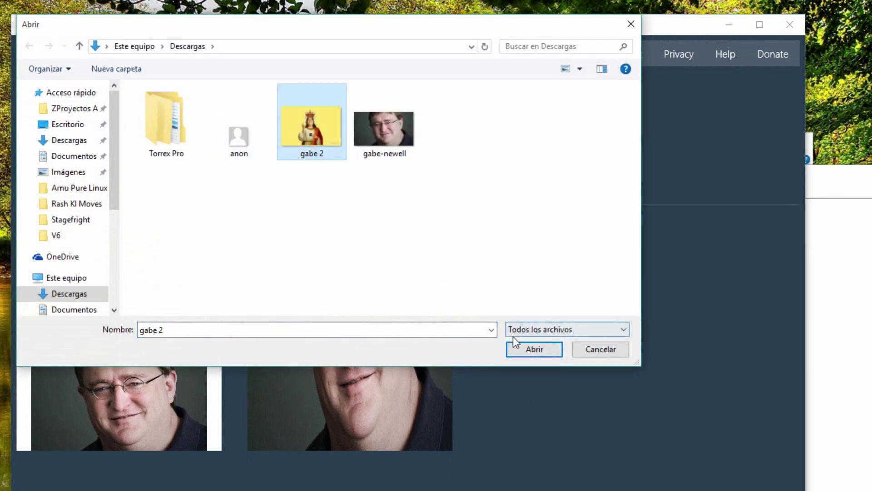
left_click(533, 349)
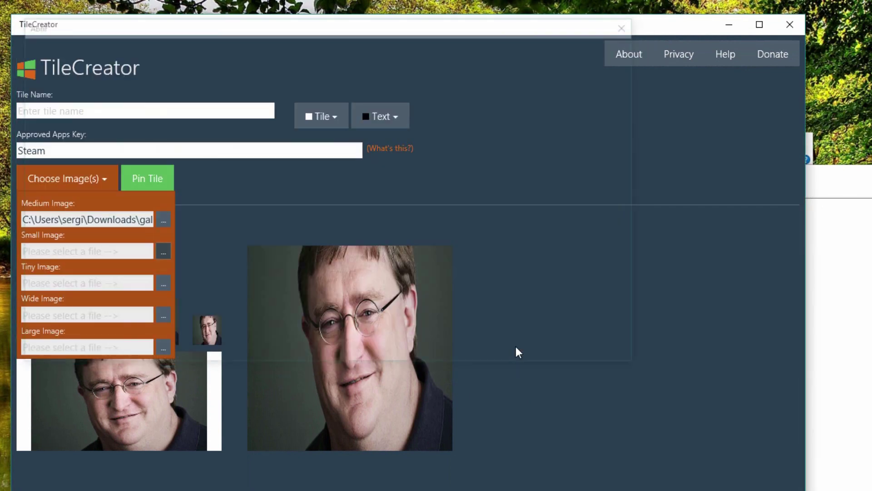
left_click(104, 181)
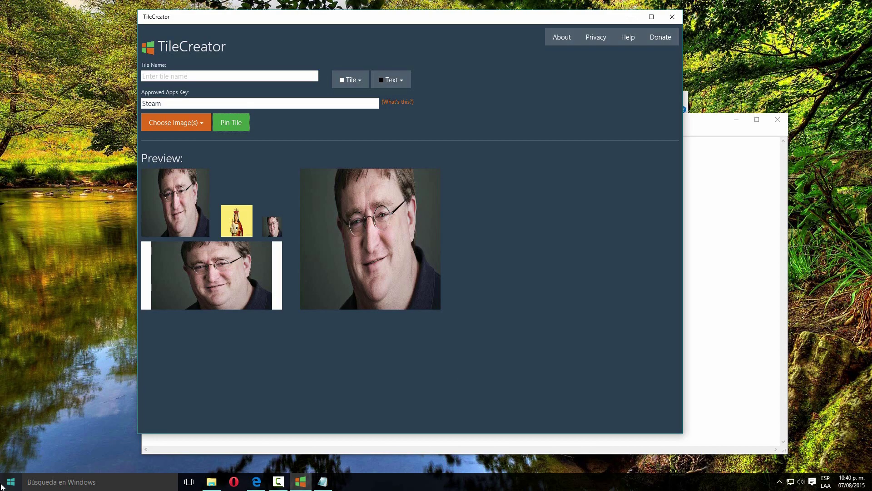
Move the newly pinned portrait tile in Start into the Games group, directly below Origin
left_click(10, 479)
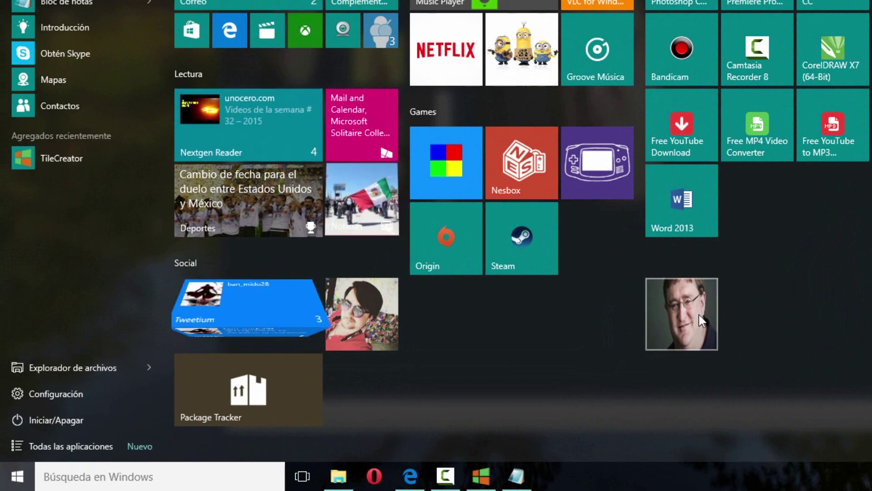
left_click_drag(689, 315, 587, 248)
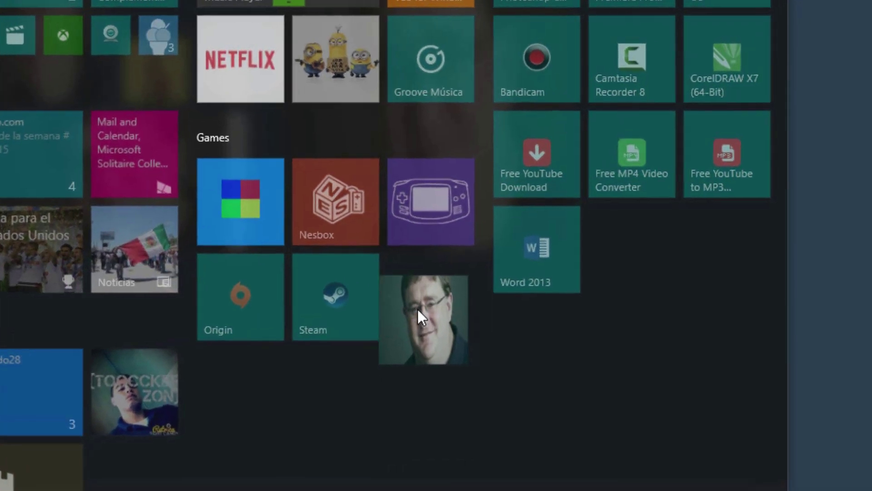
left_click_drag(418, 314, 422, 310)
left_click_drag(424, 200, 181, 292)
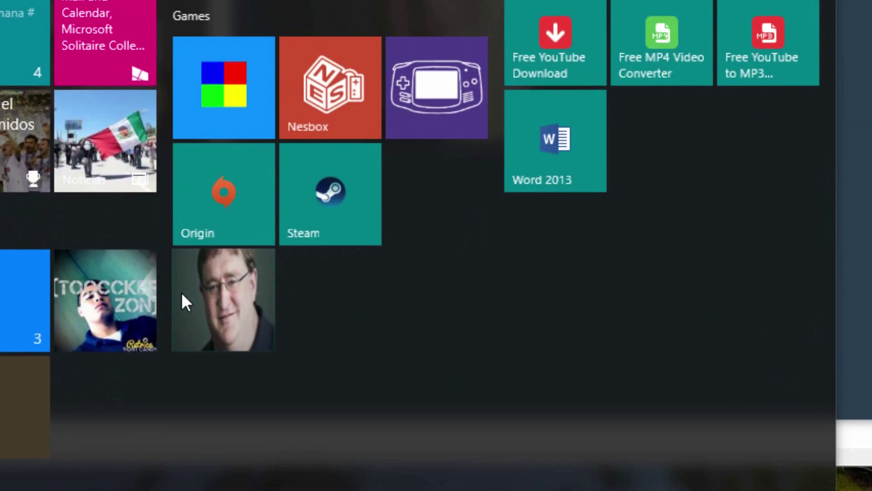
Try the portrait tile at the Pequeño size and return it to Mediano
right_click(216, 301)
mouse_move(335, 351)
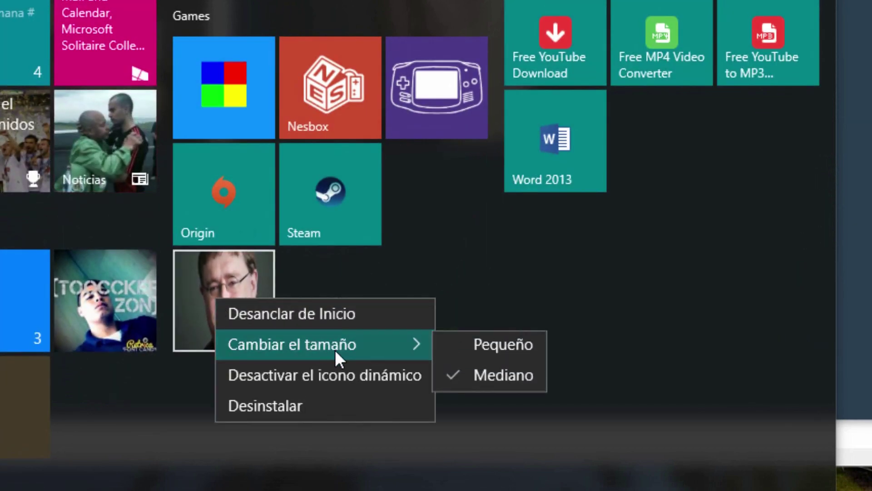
left_click(478, 344)
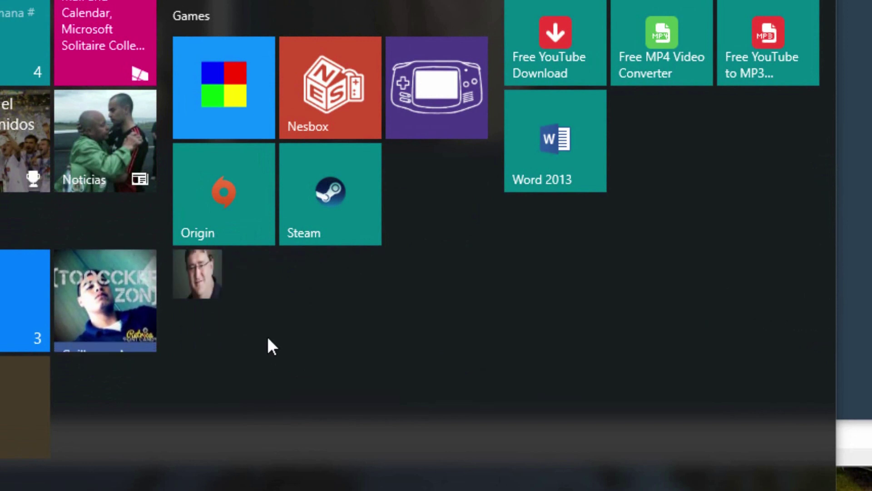
right_click(199, 294)
mouse_move(333, 344)
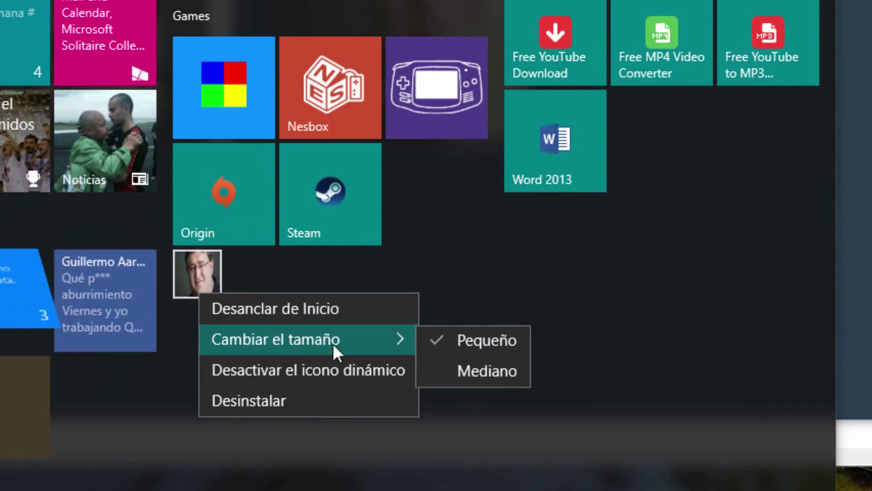
left_click(468, 369)
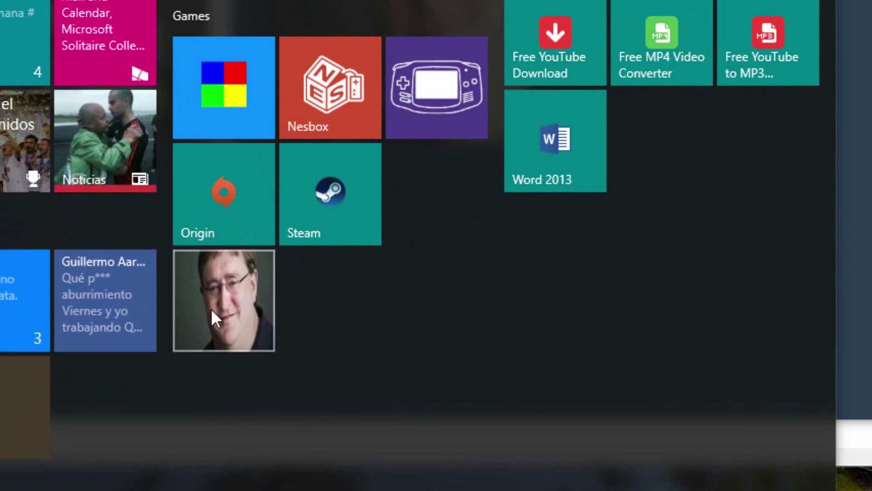
Place the portrait tile beside the Steam tile in Games and launch it to browse the Steam store page
left_click_drag(210, 309, 433, 201)
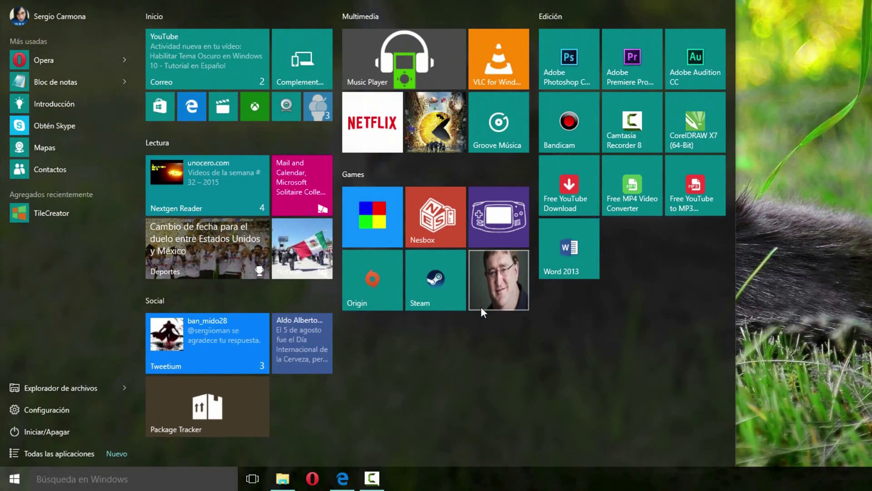
left_click(495, 283)
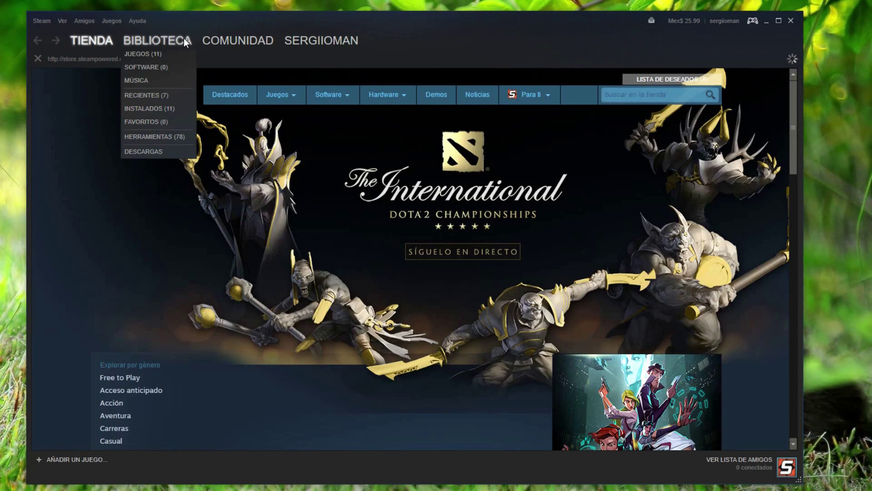
scroll(416, 236, "down", 10)
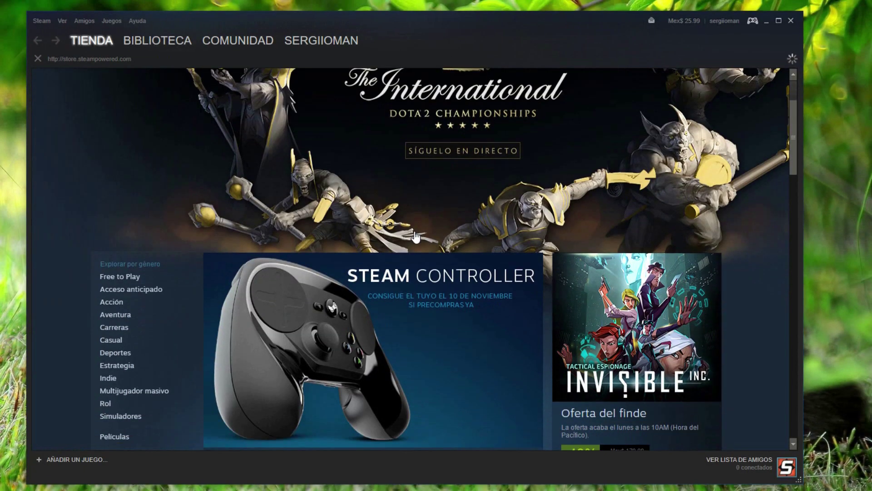
scroll(416, 236, "down", 15)
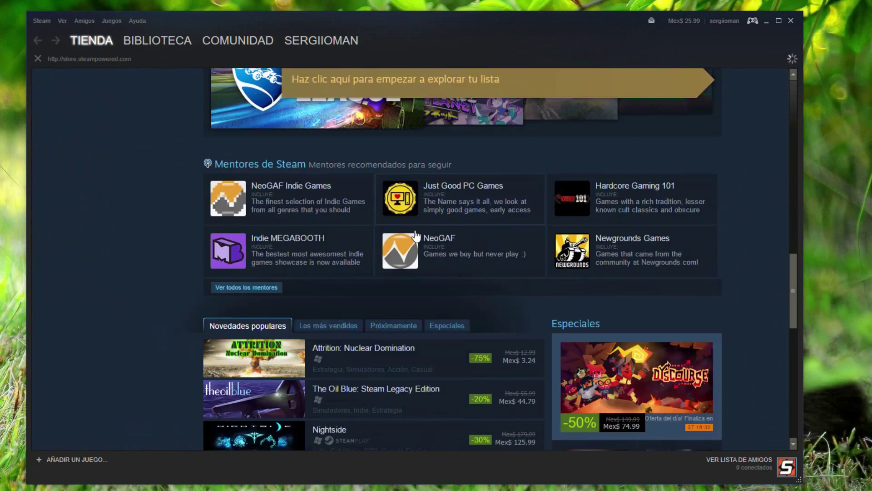
scroll(415, 236, "up", 5)
scroll(416, 235, "up", 15)
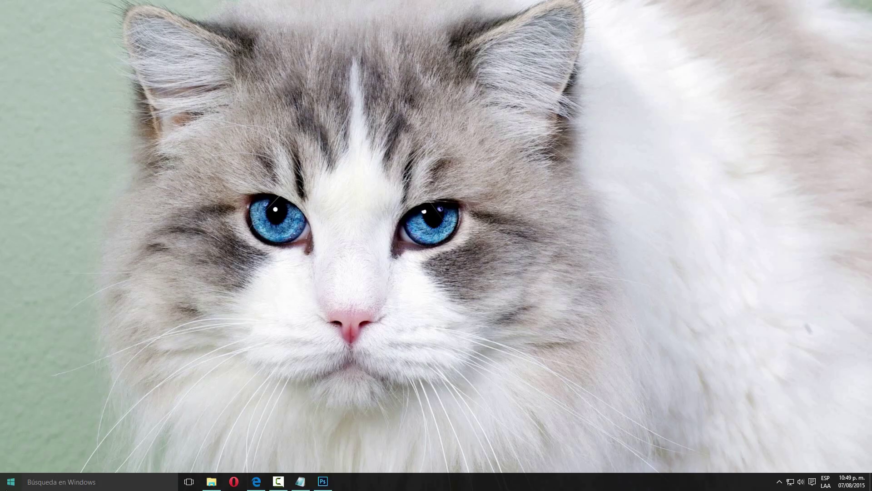
Open the file location of the Word 2013 tile from Start and show the shortcut's properties
key("super")
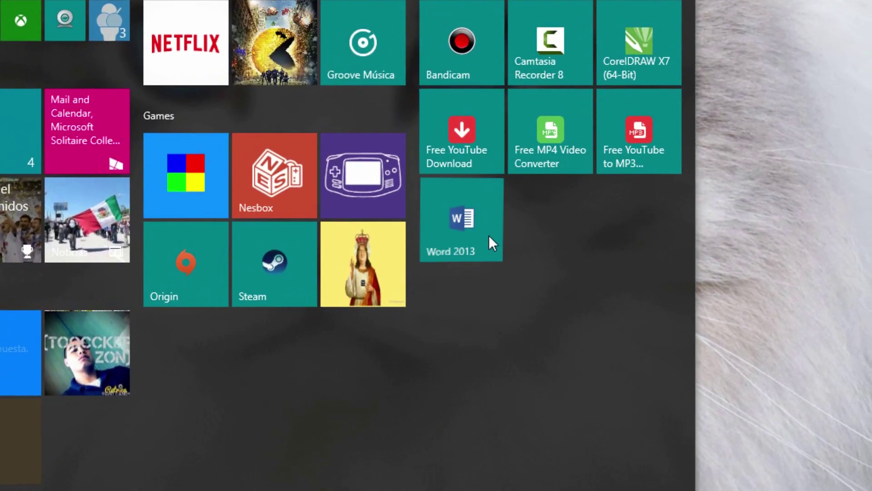
right_click(537, 244)
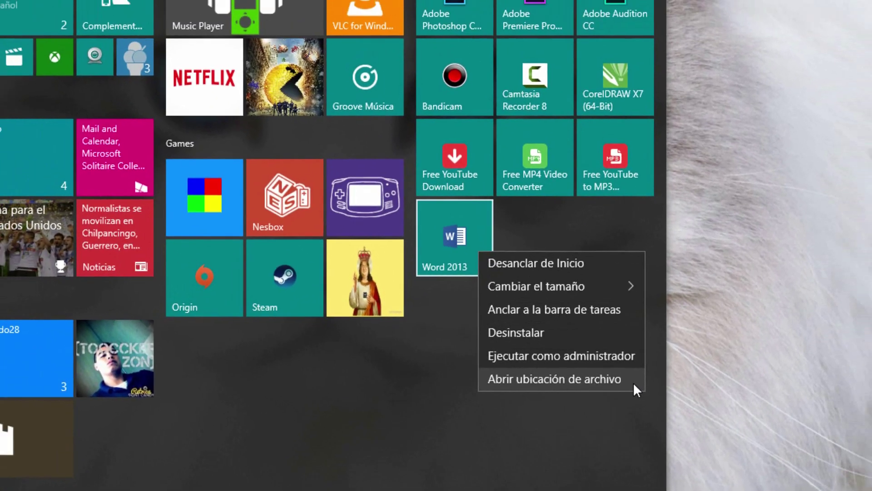
left_click(658, 380)
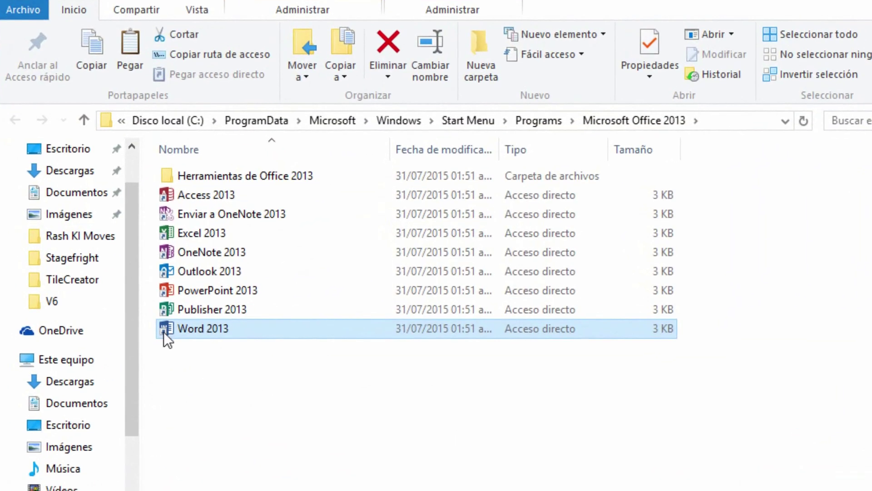
right_click(213, 328)
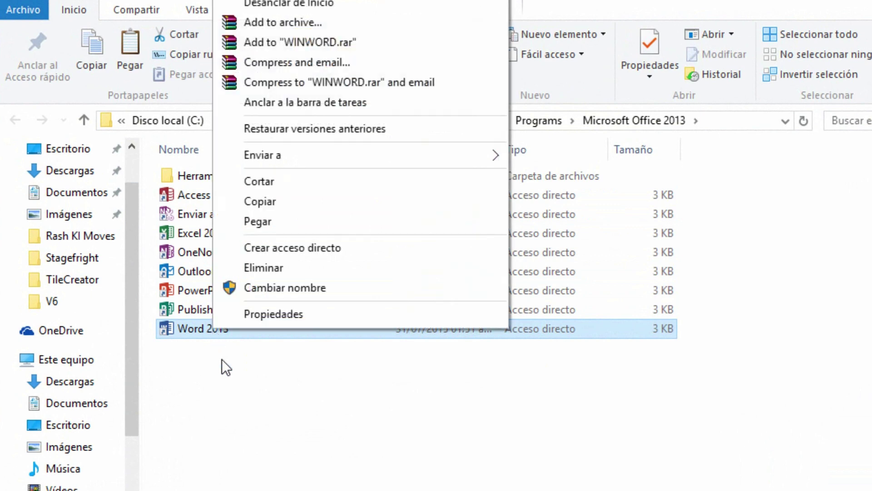
left_click(262, 315)
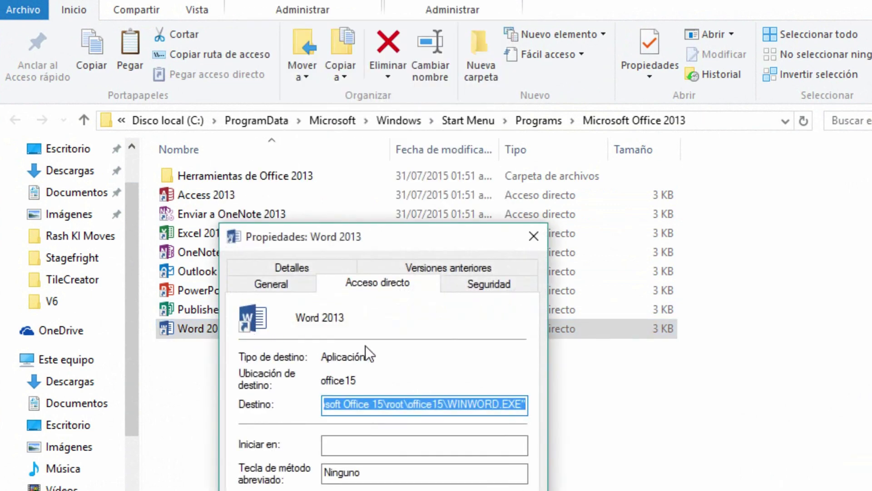
Copy the Destino path of the Word 2013 shortcut without its enclosing quotation marks
left_click(436, 404)
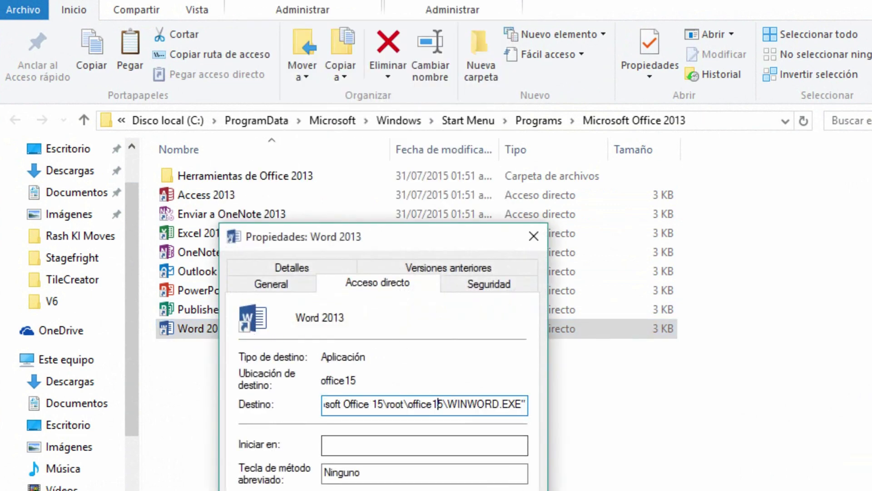
key("Home")
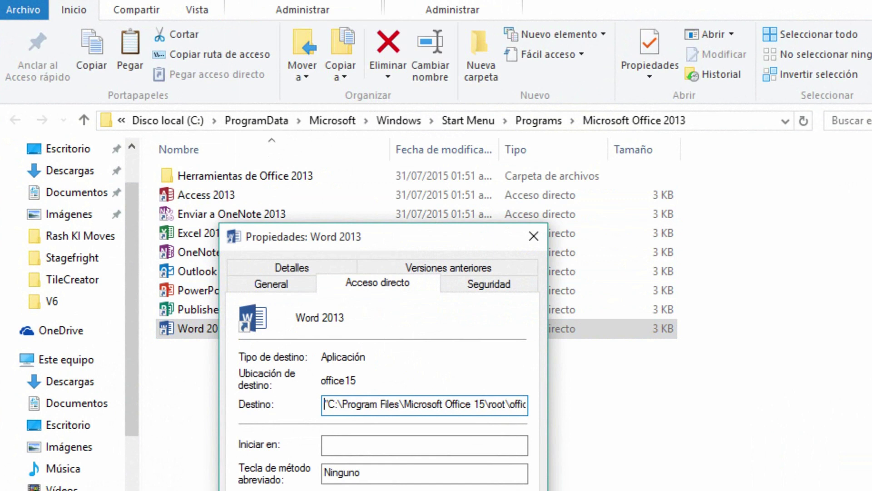
left_click_drag(328, 404, 522, 404)
key("ctrl+c")
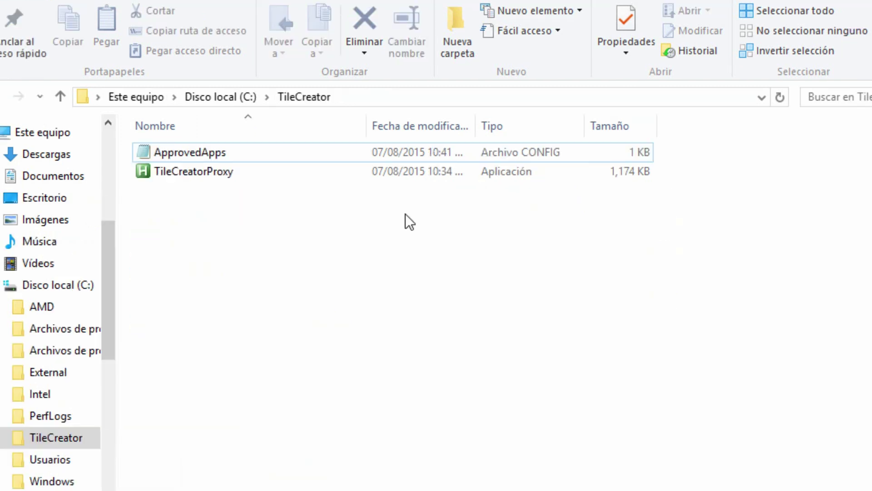
Add the line "Word:C:\Program Files\Microsoft Office 15\root\office15\WINWORD.EXE" below the Steam entry in ApprovedApps and save the file
left_click(200, 152)
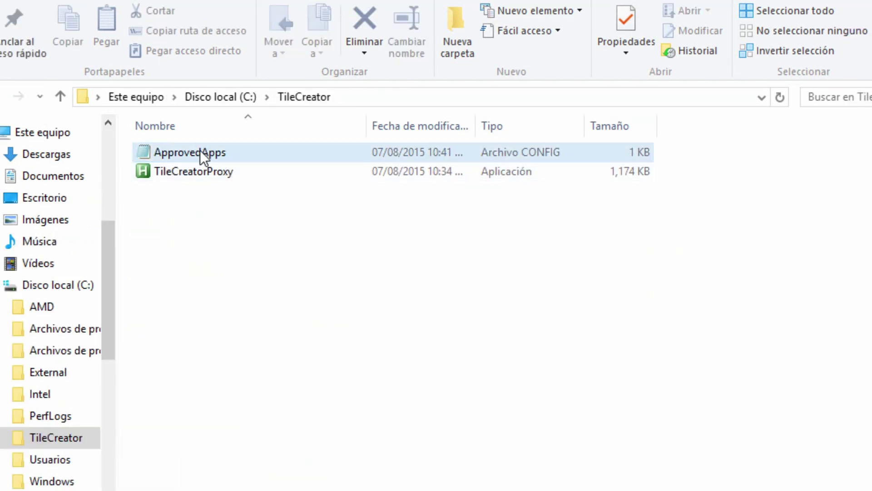
left_click(197, 150)
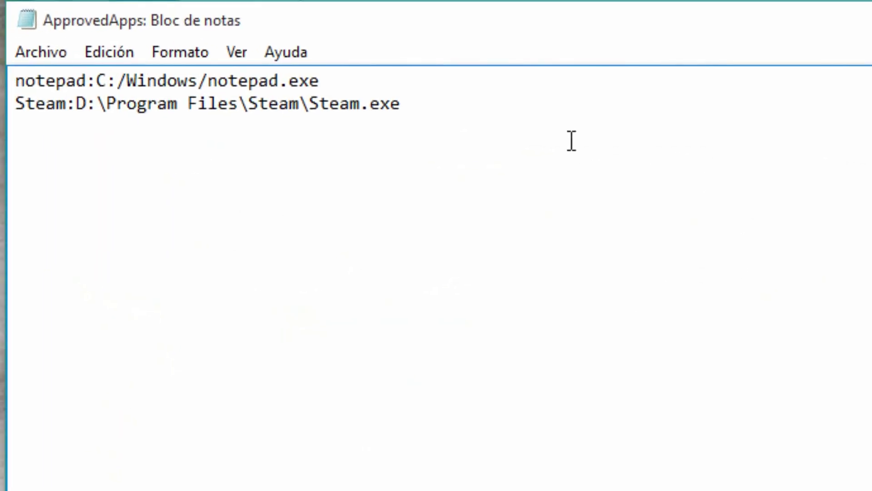
left_click(551, 133)
key("ctrl+v")
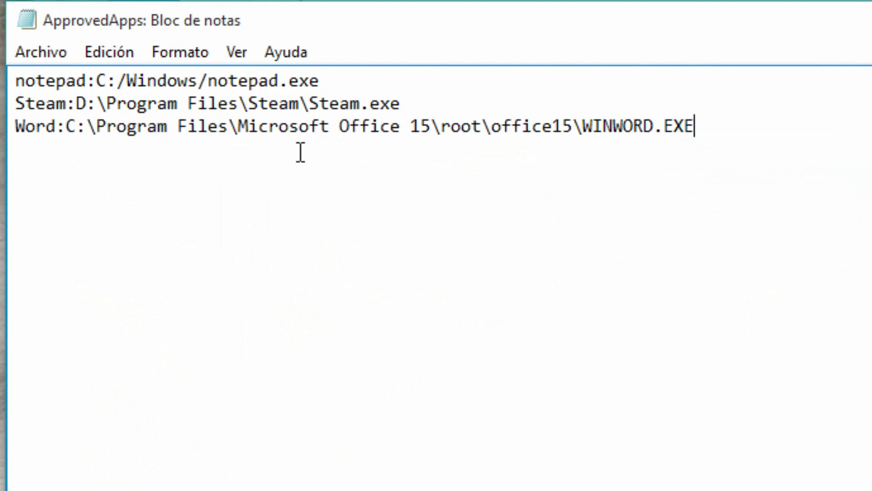
left_click(38, 52)
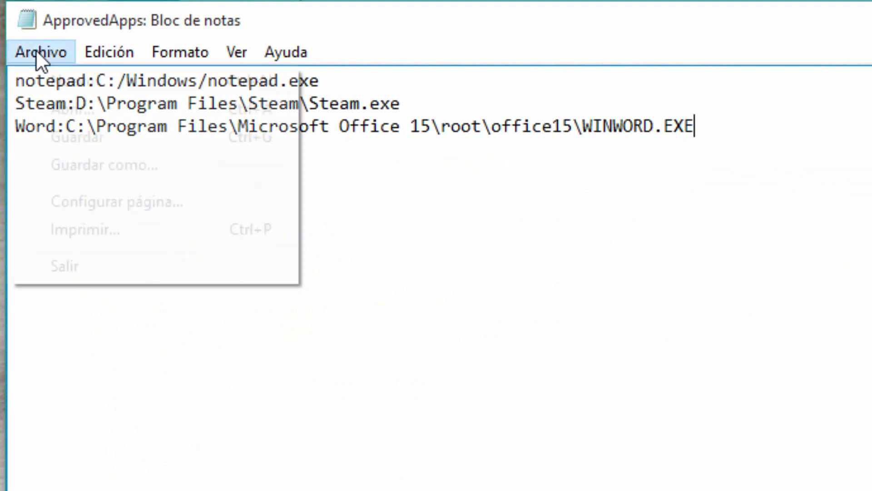
left_click(53, 148)
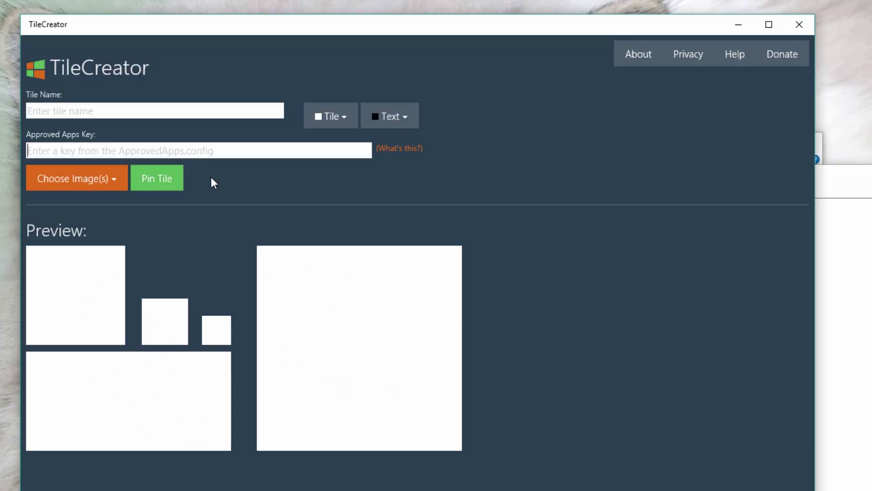
Enter Word as the approved apps key and choose the word picture as the medium tile image
type("Word")
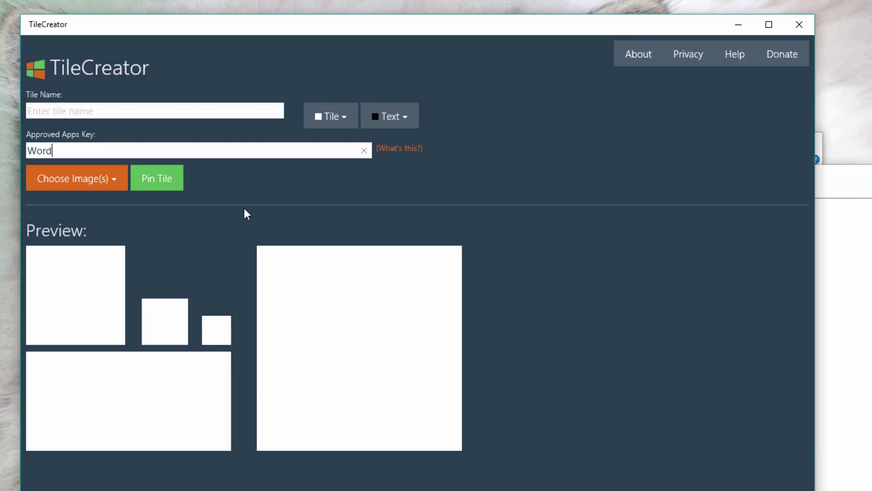
left_click(80, 184)
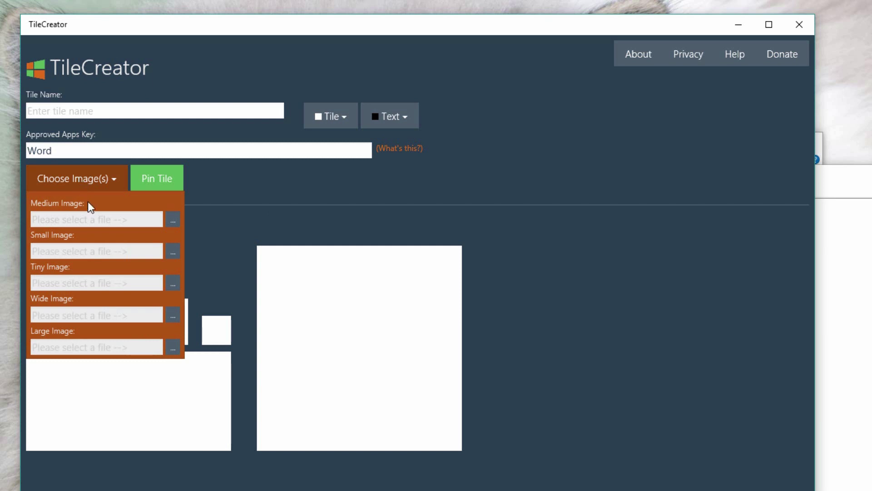
left_click(173, 220)
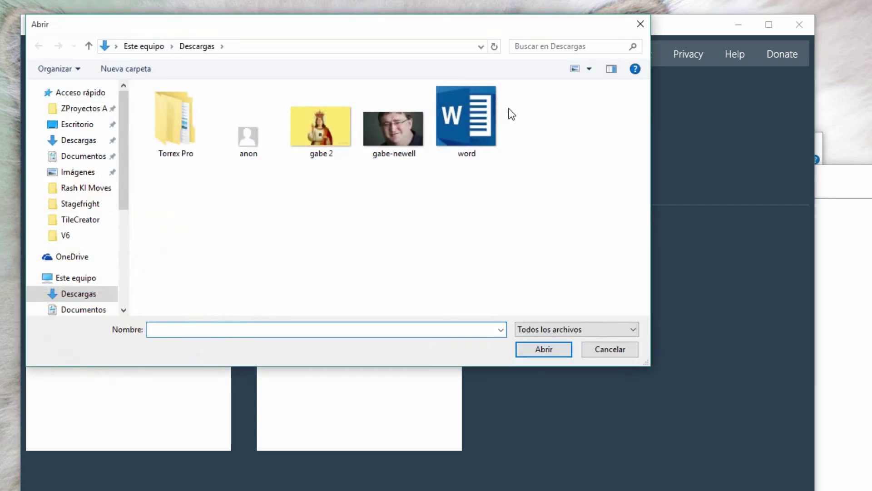
left_click(488, 111)
left_click(543, 352)
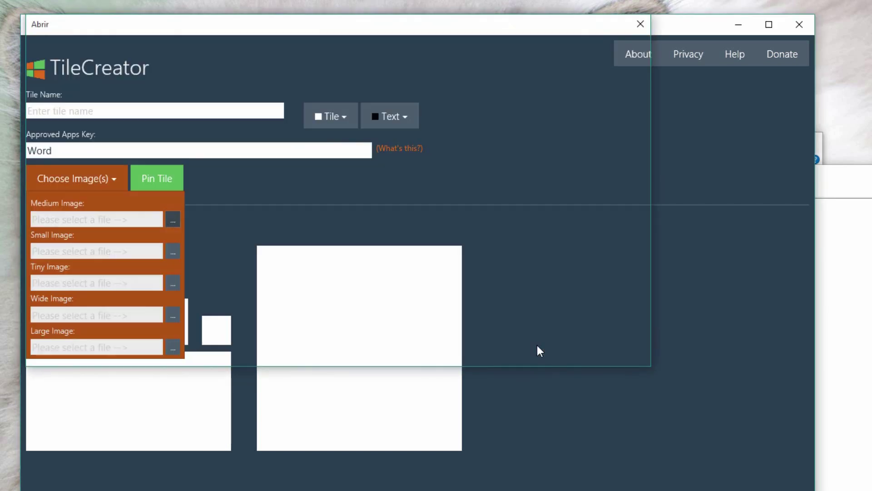
Choose the same word picture from Descargas for the small and tiny tile images
left_click(172, 251)
left_click(448, 130)
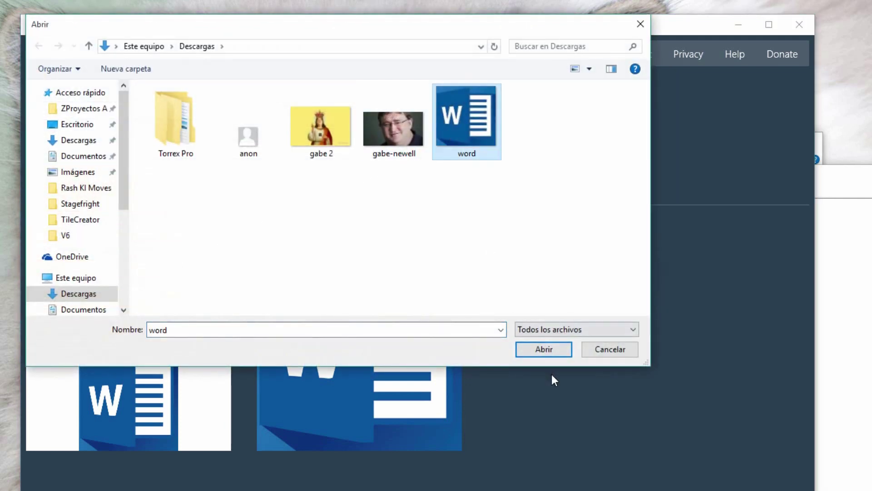
left_click(549, 347)
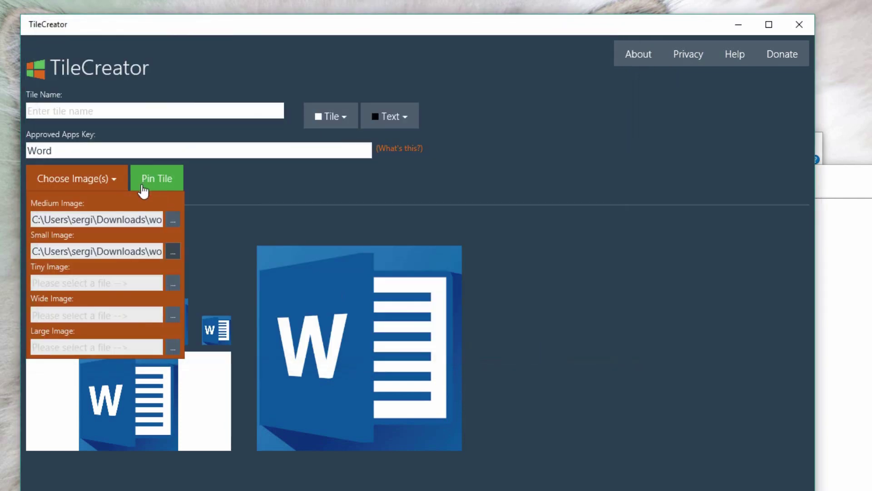
left_click(173, 284)
left_click(465, 132)
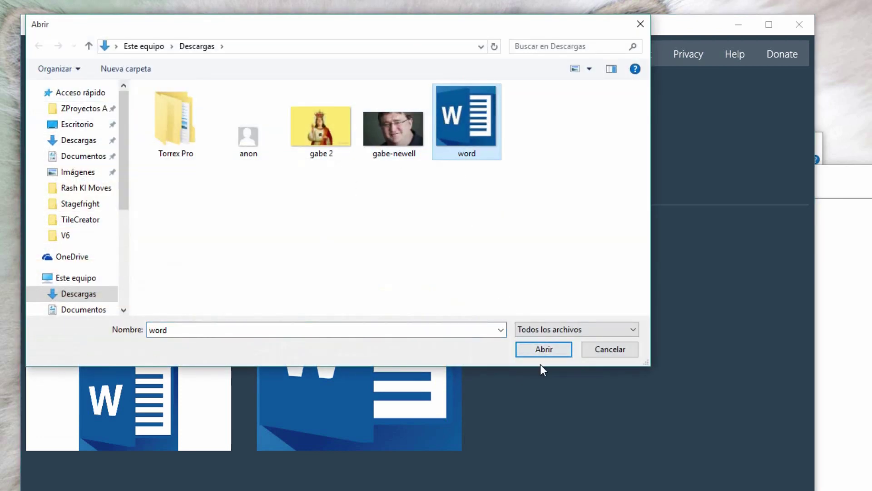
left_click(541, 352)
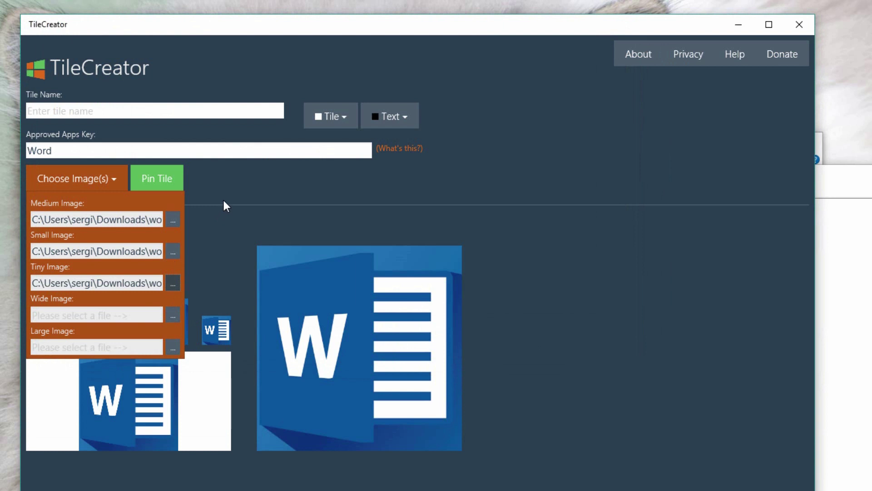
Pin the custom Word tile to Start and place it beside the Word 2013 tile
left_click(223, 203)
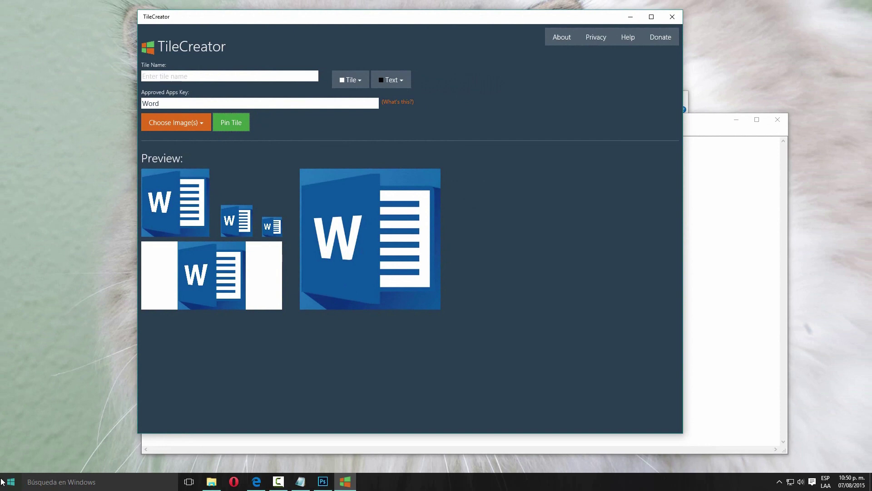
left_click(3, 482)
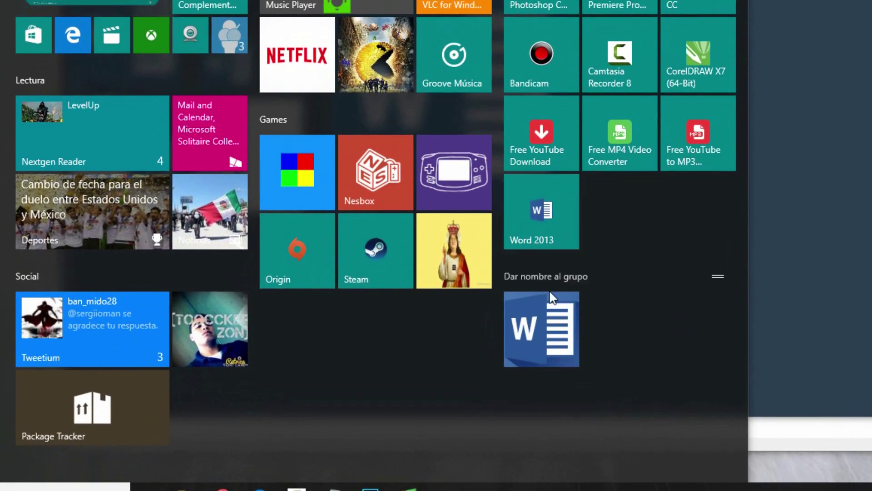
left_click_drag(550, 294, 609, 198)
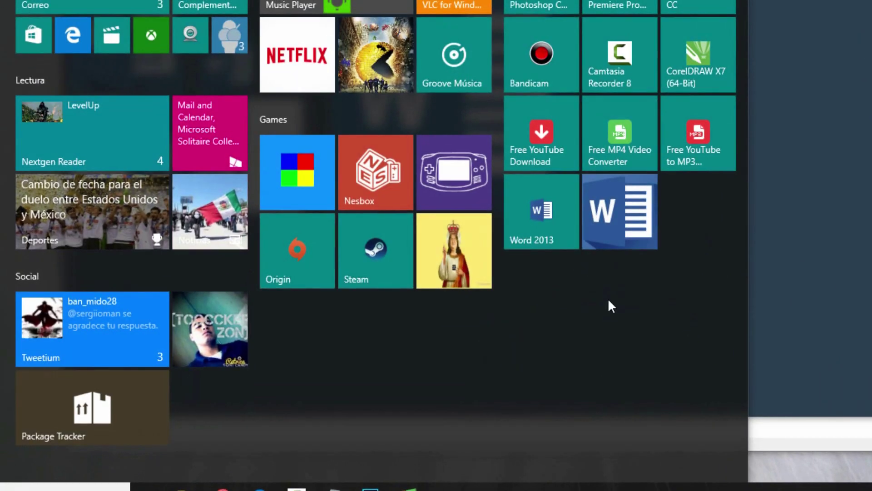
Resize the custom Word tile to small and back to medium
right_click(612, 240)
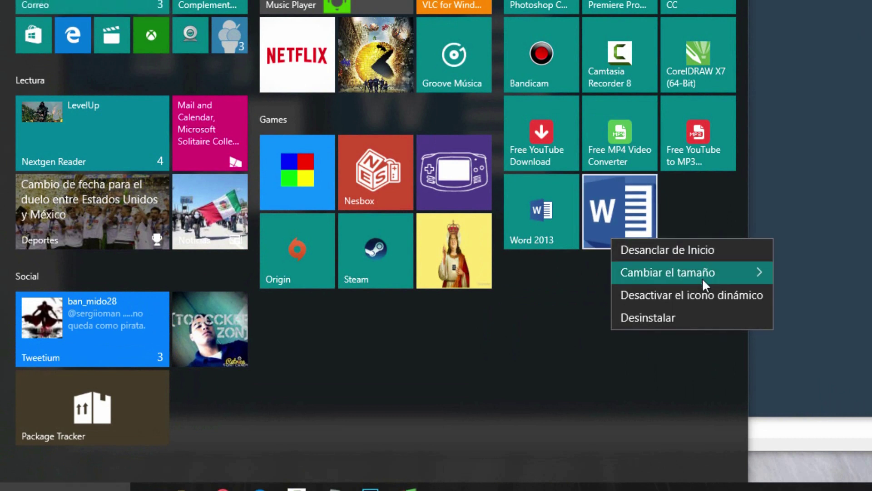
mouse_move(702, 274)
left_click(825, 275)
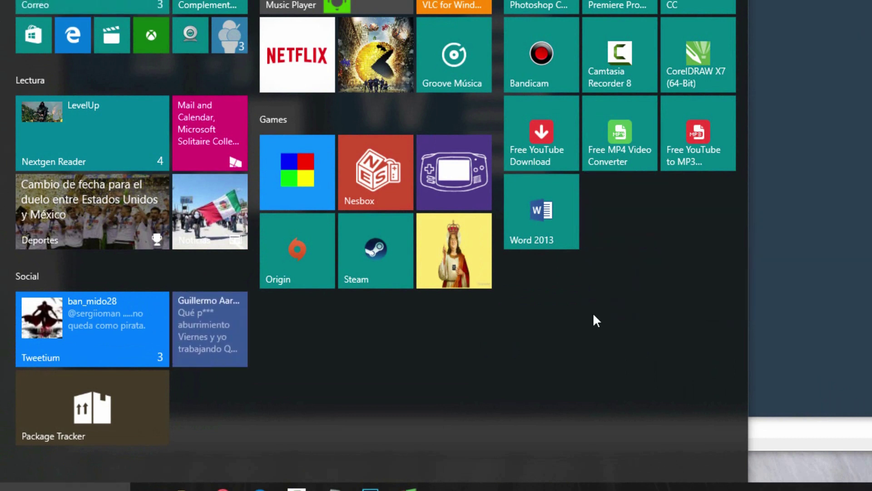
right_click(614, 191)
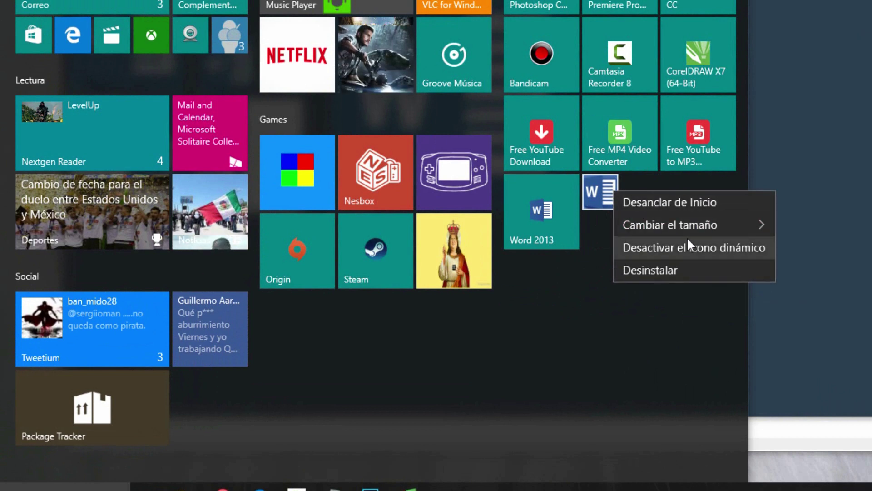
mouse_move(735, 225)
left_click(819, 246)
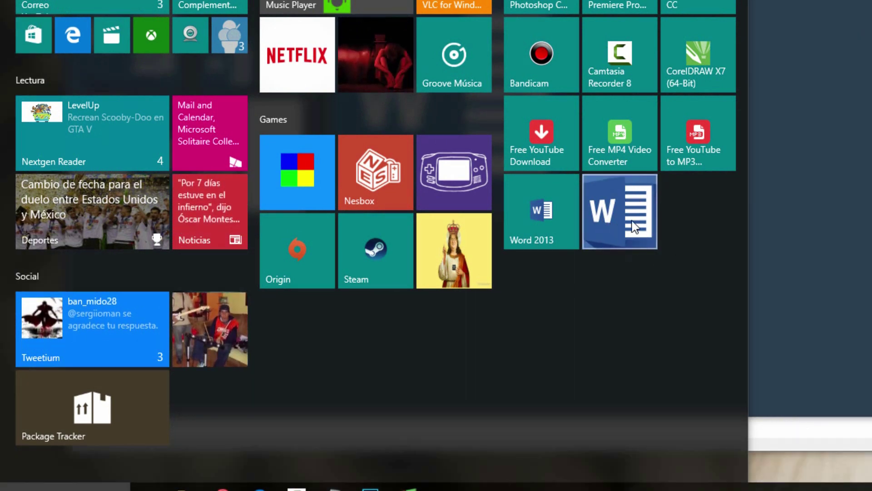
Unpin the original Word 2013 tile from Start and move the custom Word tile into its place
right_click(537, 223)
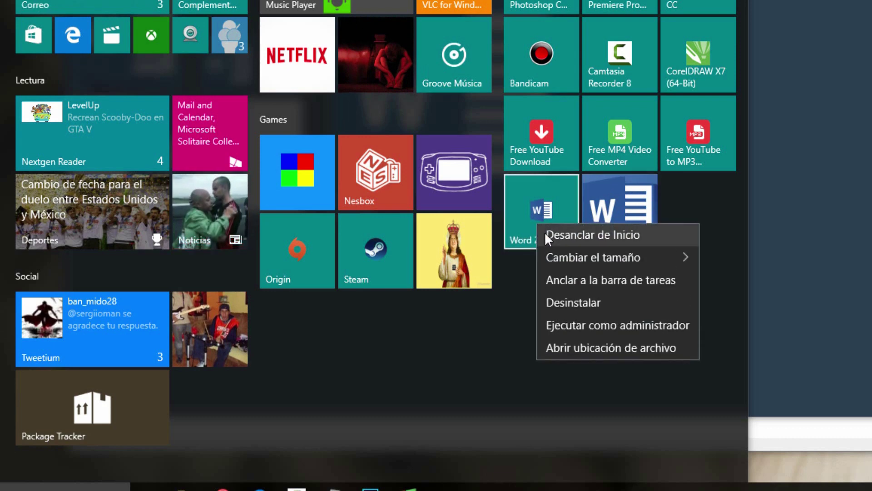
left_click(546, 233)
left_click_drag(618, 218, 546, 219)
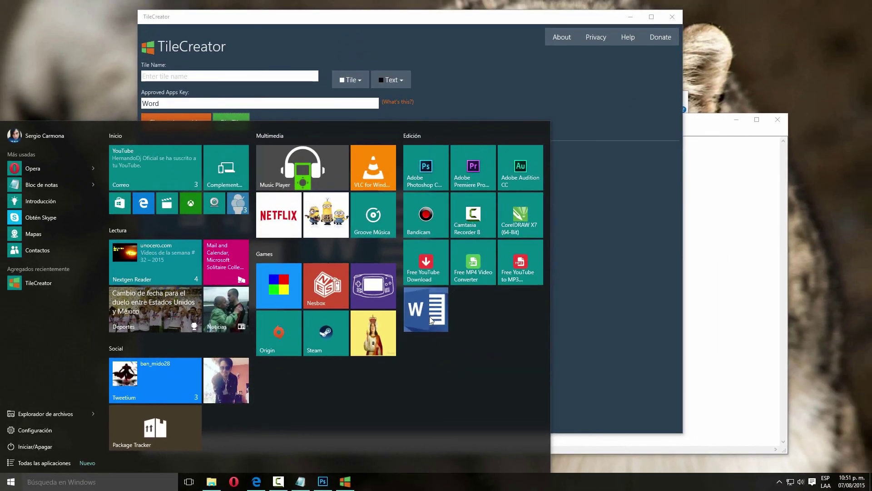
Launch Word from the custom tile to test it and close the Word window
left_click(430, 316)
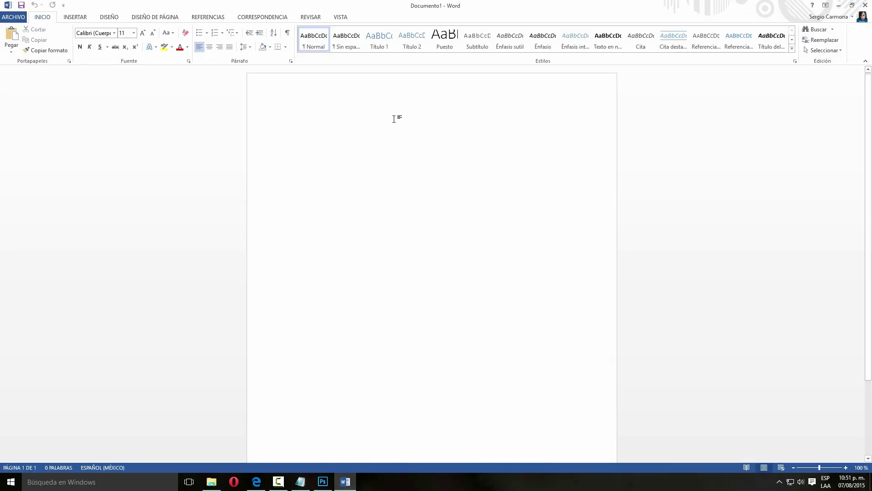
left_click(866, 6)
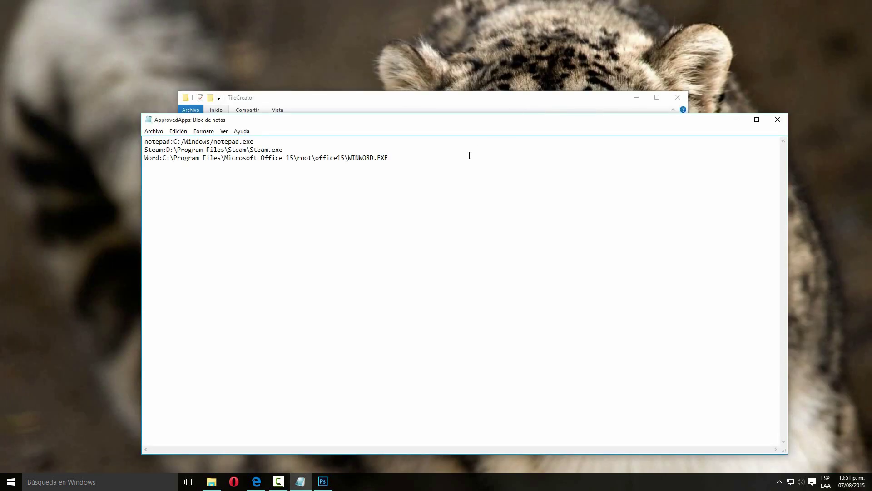
Close the ApprovedApps file, minimize the TileCreator folder window and show the finished tiles in Start
left_click(776, 121)
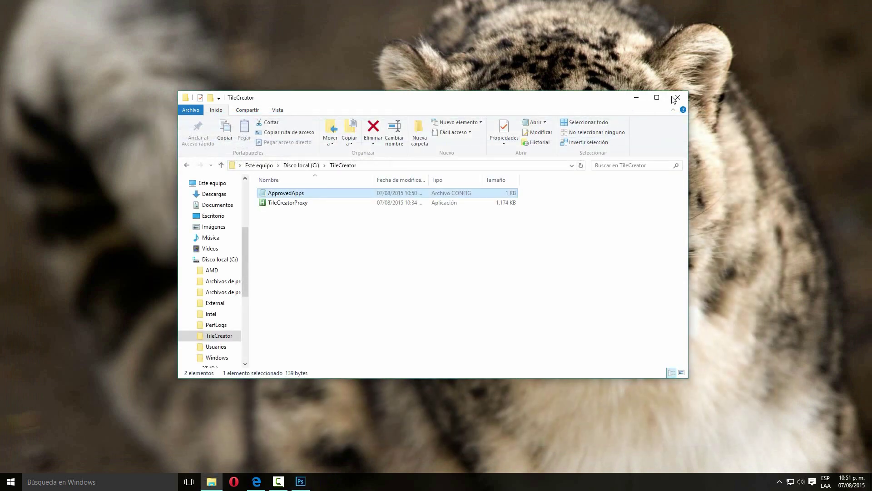
left_click(632, 100)
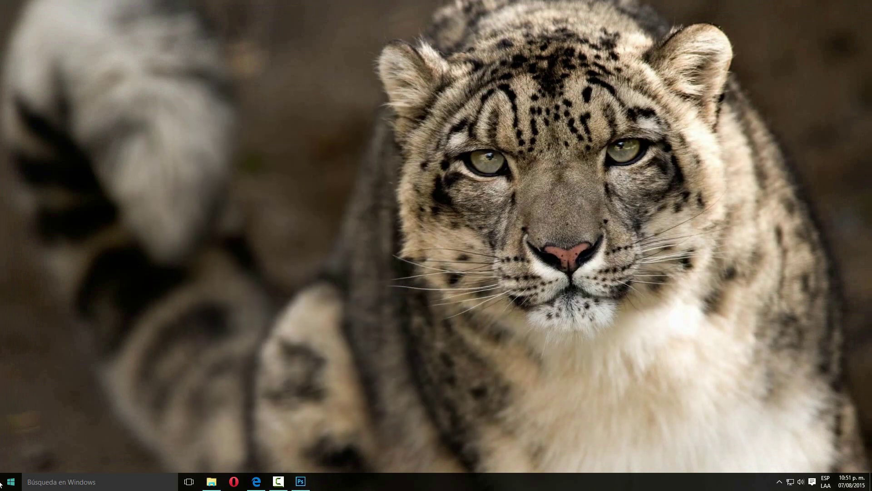
left_click(11, 481)
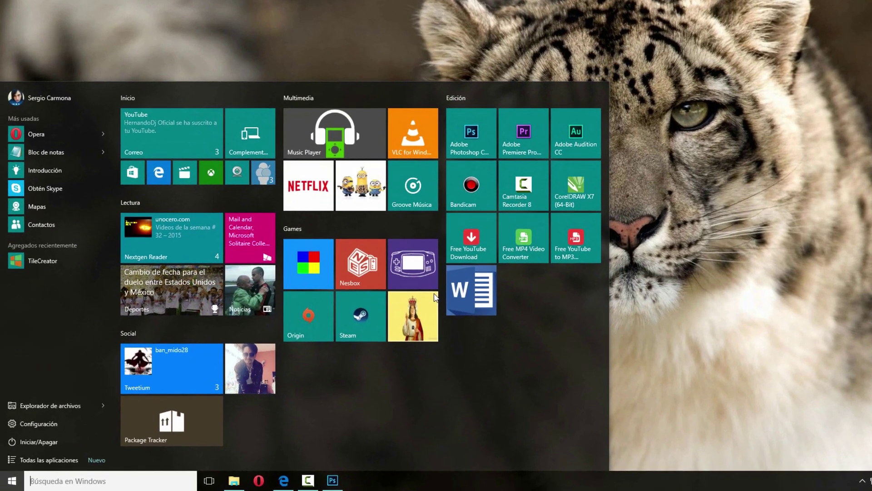